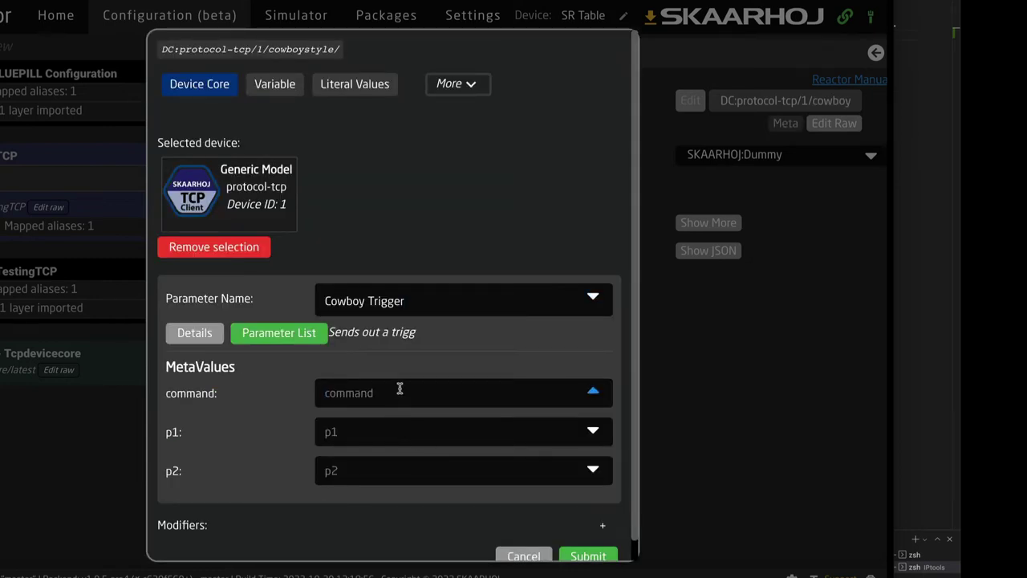
# Set the Cowboy Trigger command to 'My Order!' and fire it from simulator key A1.
pyautogui.write('My Order!')
pyautogui.click(584, 556)
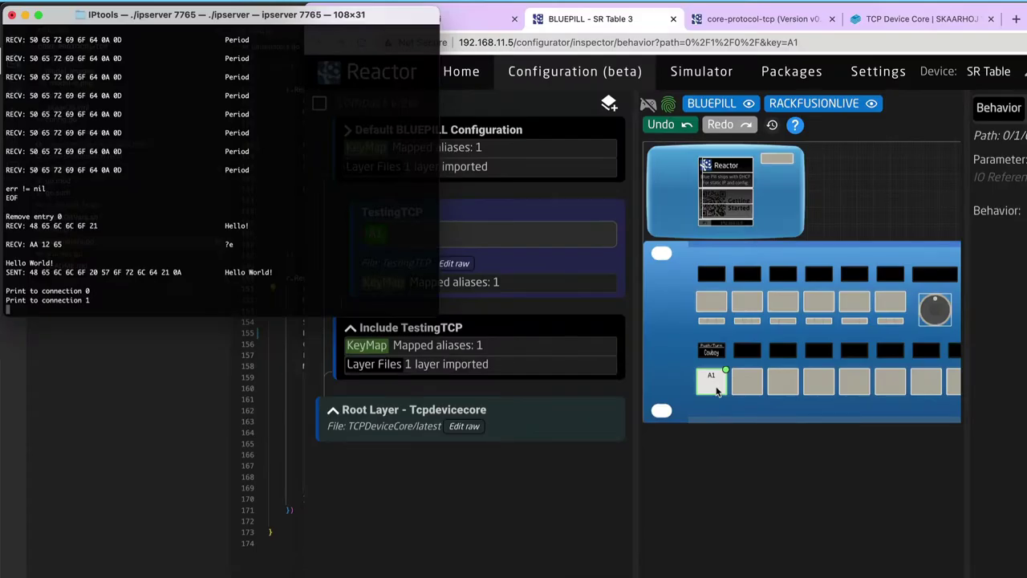
pyautogui.click(718, 391)
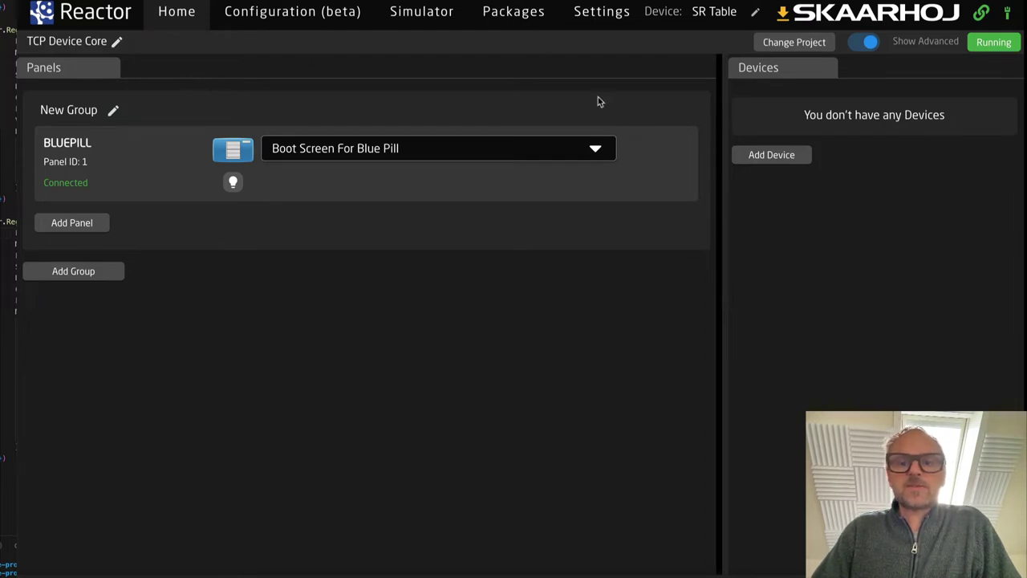
pyautogui.click(507, 14)
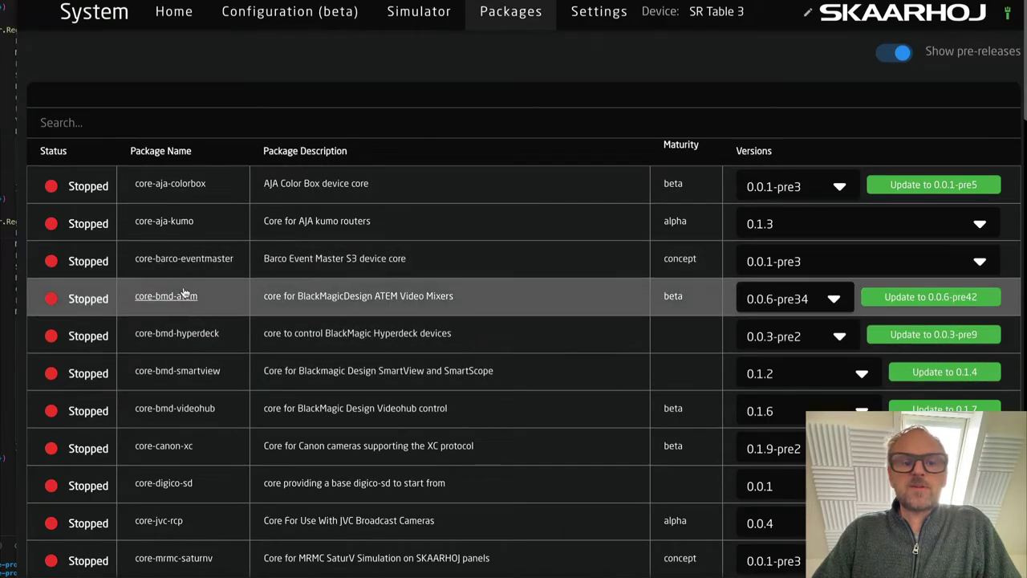
pyautogui.scroll(-5, 190, 317)
pyautogui.scroll(-10, 189, 317)
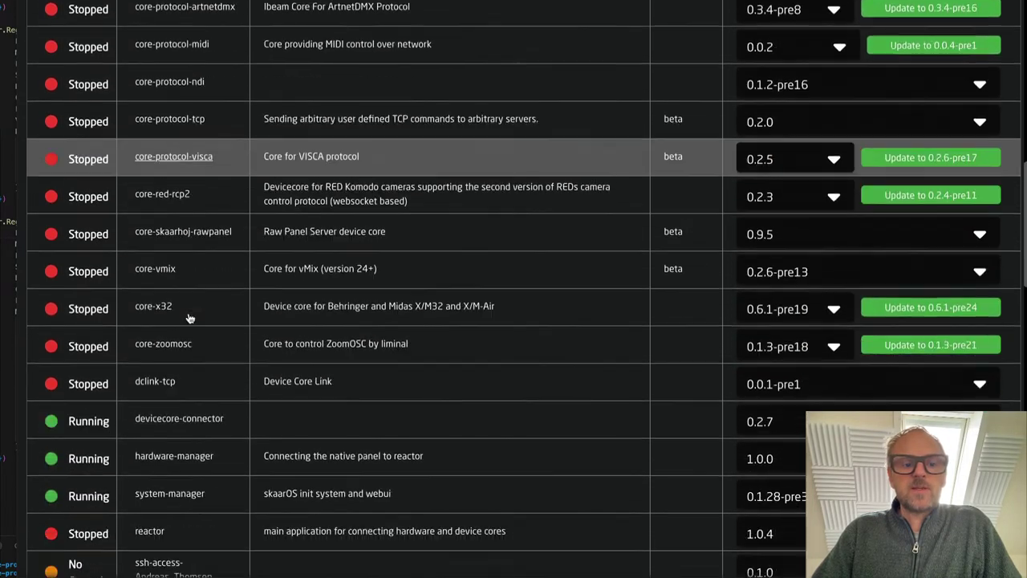
pyautogui.scroll(2, 176, 241)
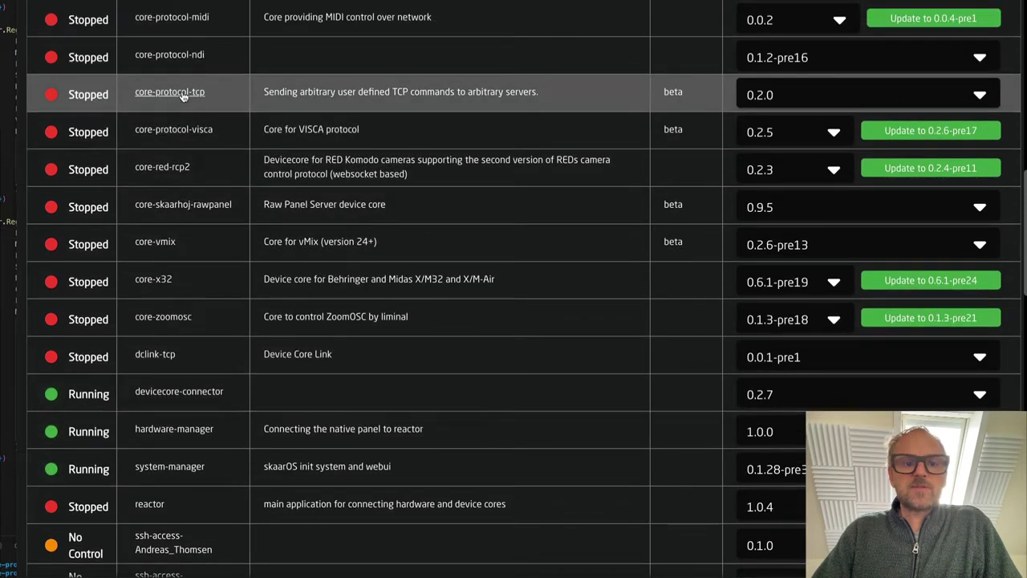
pyautogui.scroll(-4, 170, 96)
pyautogui.scroll(-10, 170, 96)
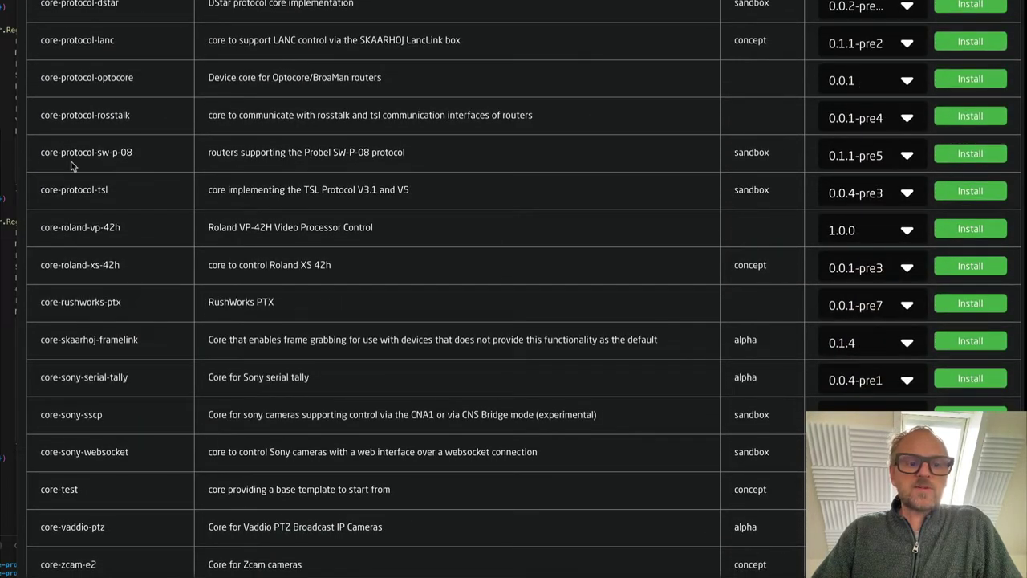
pyautogui.scroll(10, 96, 426)
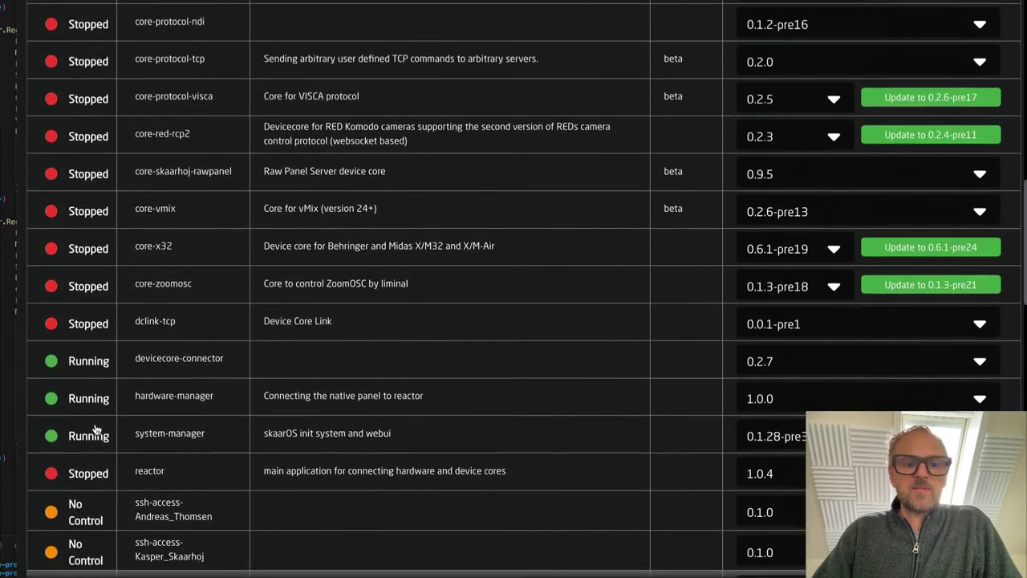
pyautogui.scroll(3, 95, 431)
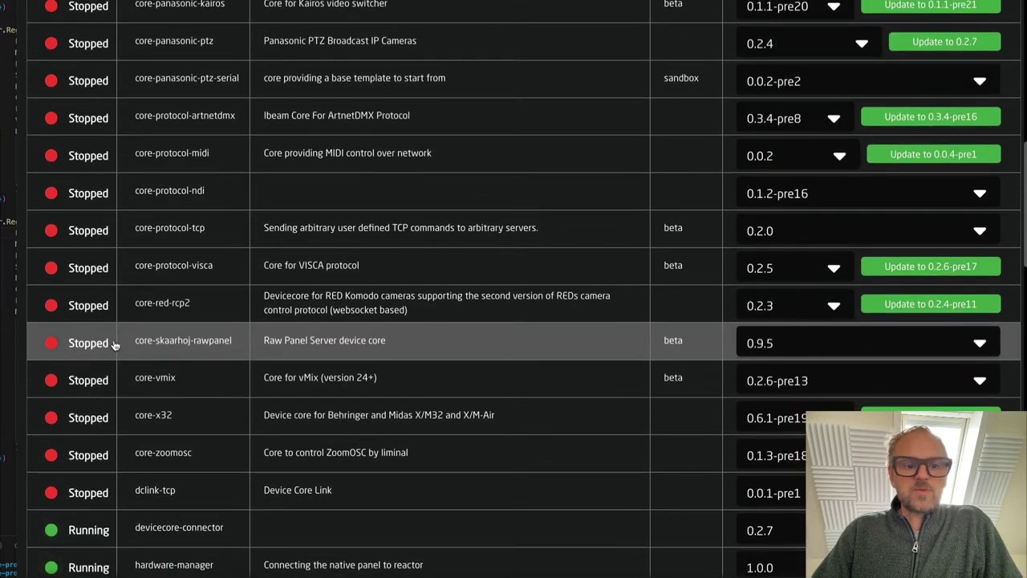
pyautogui.scroll(-4, 220, 361)
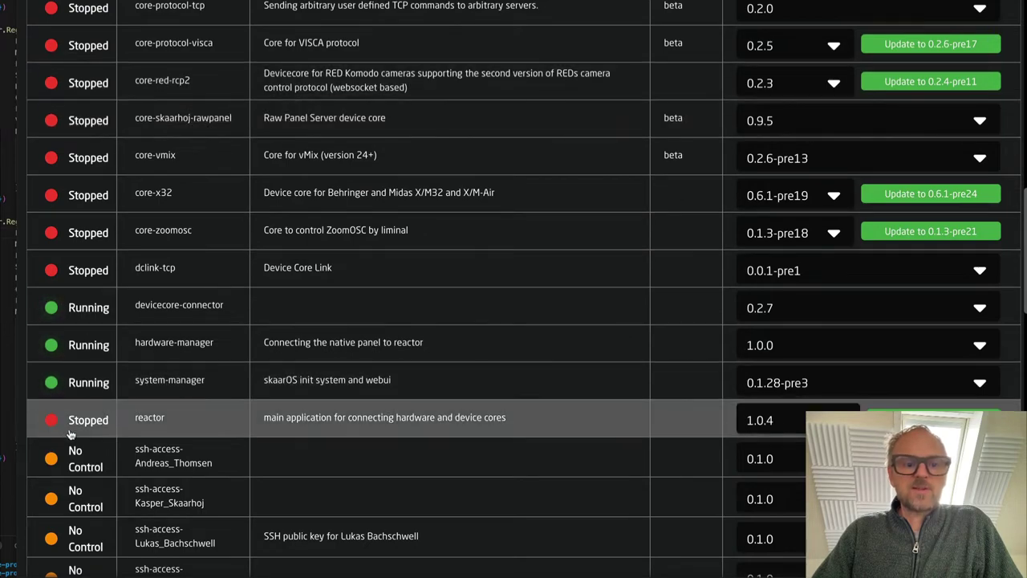
pyautogui.scroll(10, 128, 395)
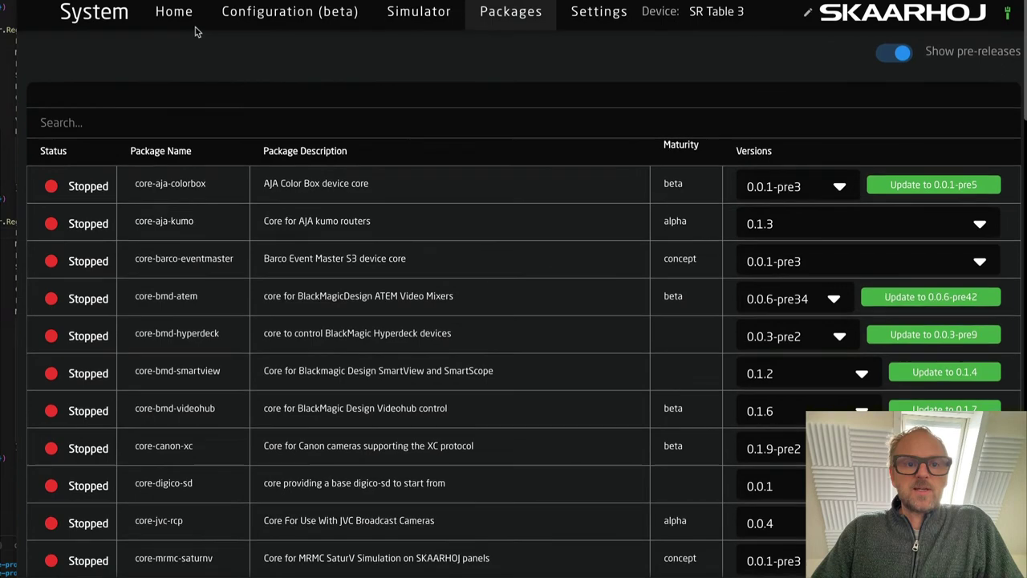
pyautogui.click(189, 27)
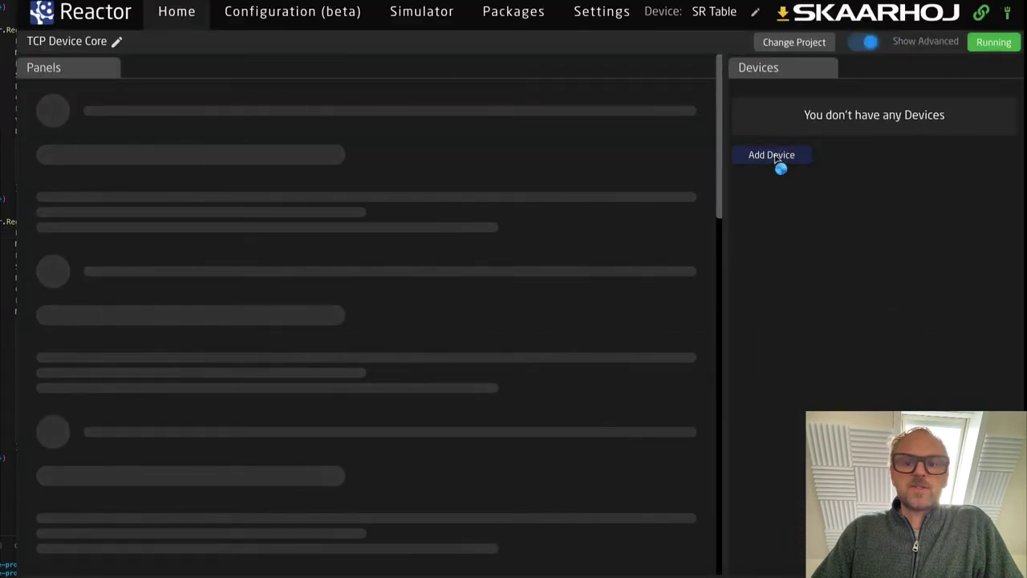
# Add a device by searching 'tcp' and selecting the TCP Device Core Generic Model.
pyautogui.click(773, 156)
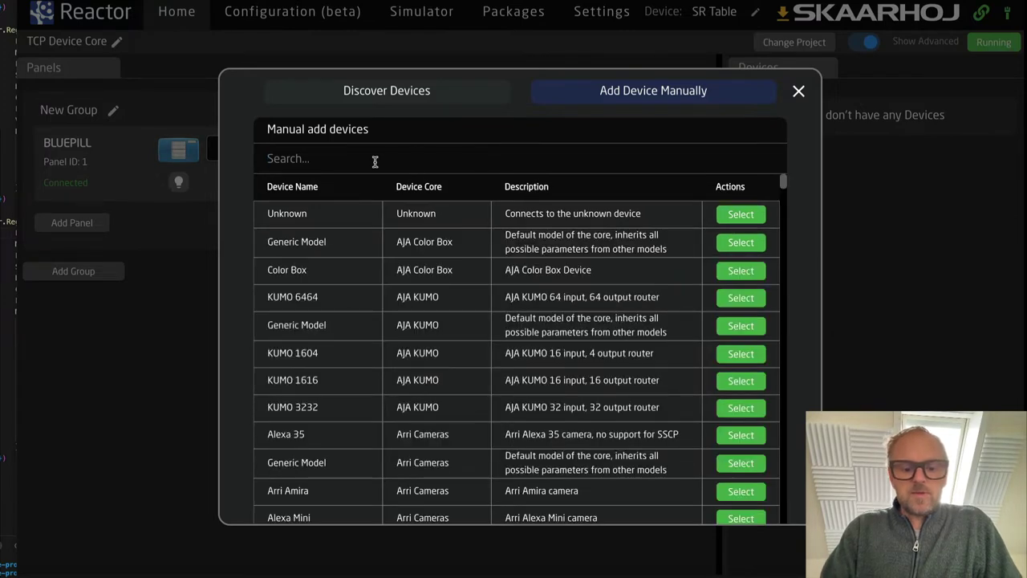
pyautogui.write('tcp')
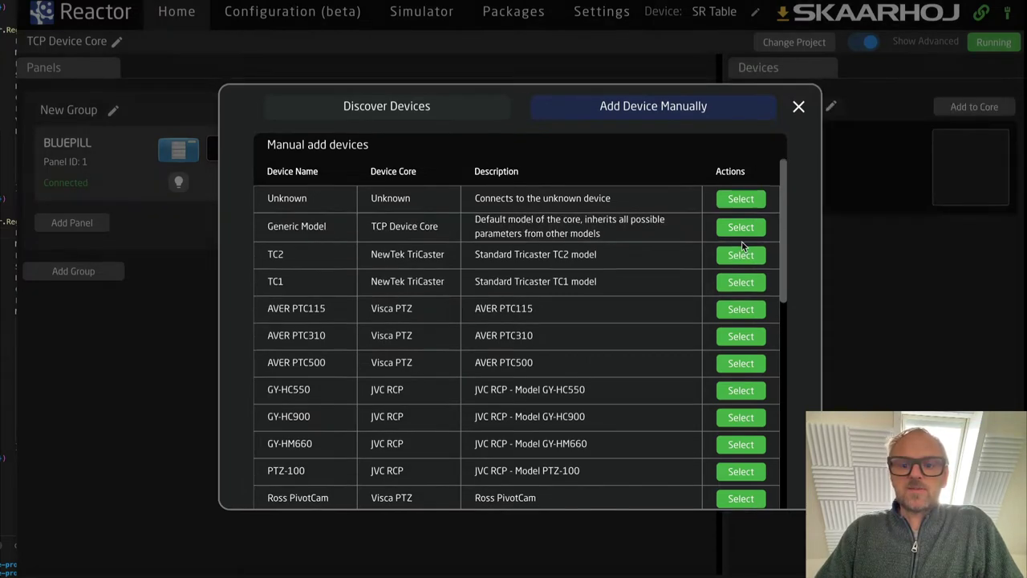
pyautogui.click(741, 244)
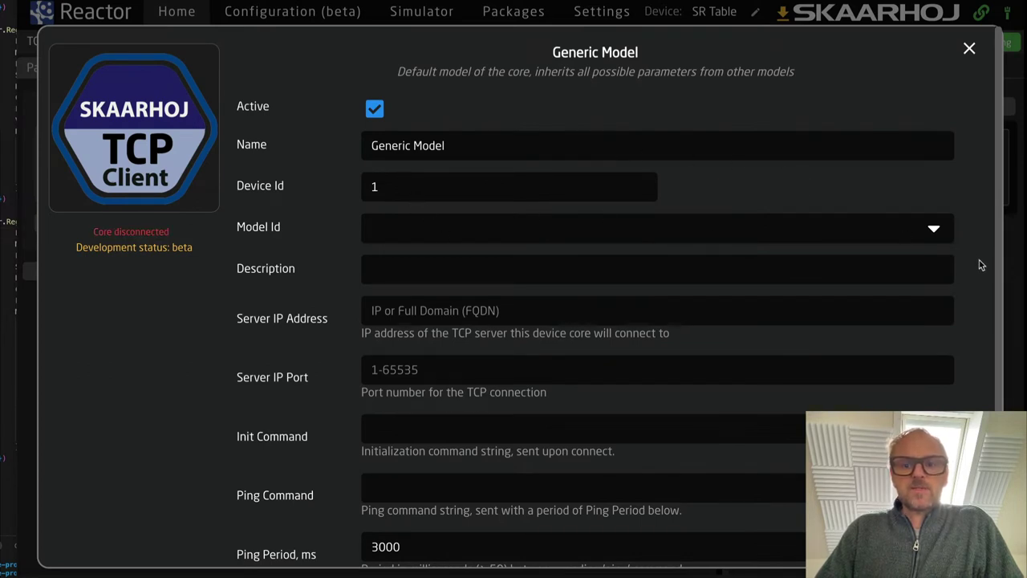
# Enter 192.168.11.196 as the Server IP Address.
pyautogui.scroll(-1, 981, 261)
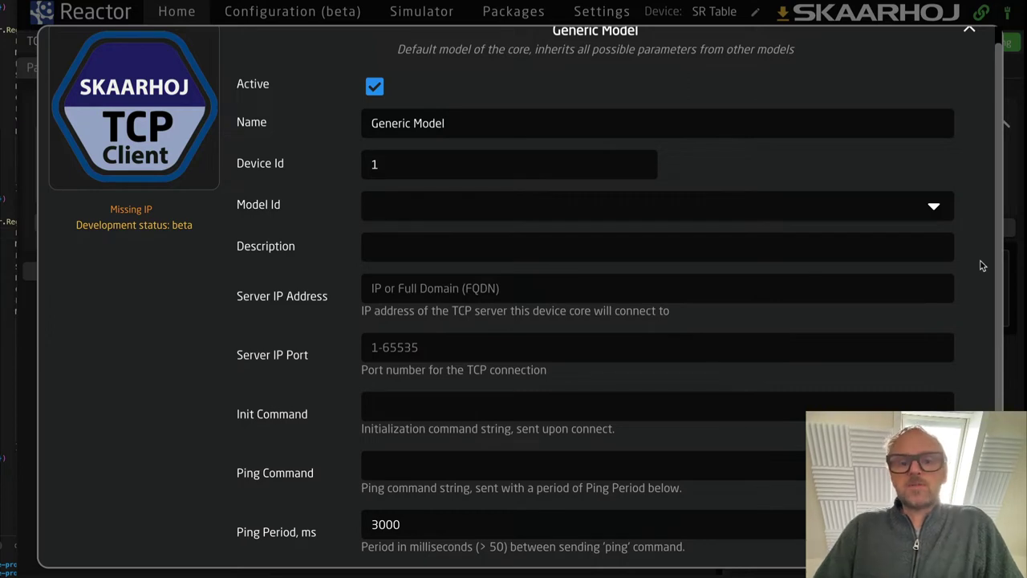
pyautogui.click(461, 291)
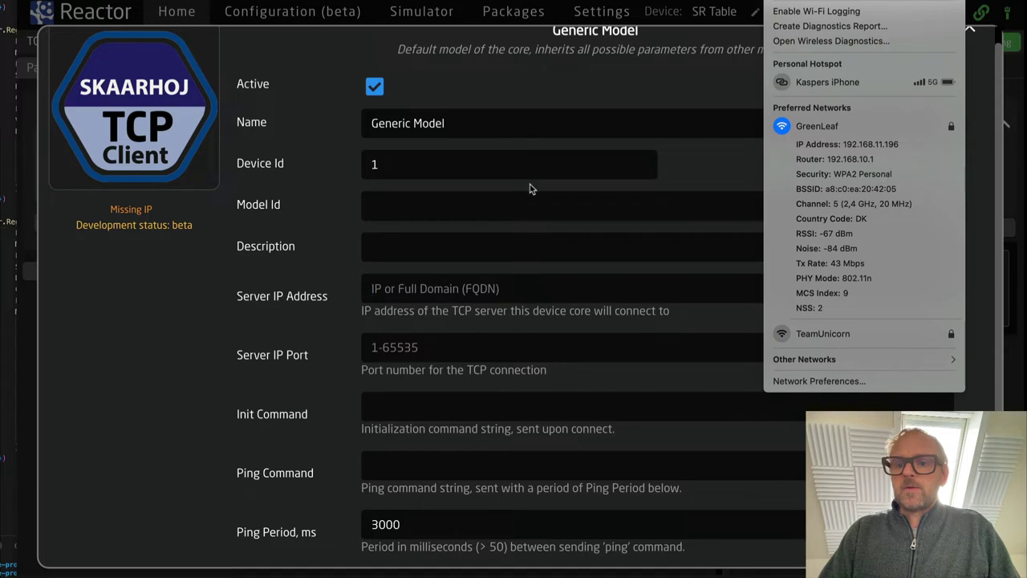
pyautogui.click(407, 291)
pyautogui.write('1')
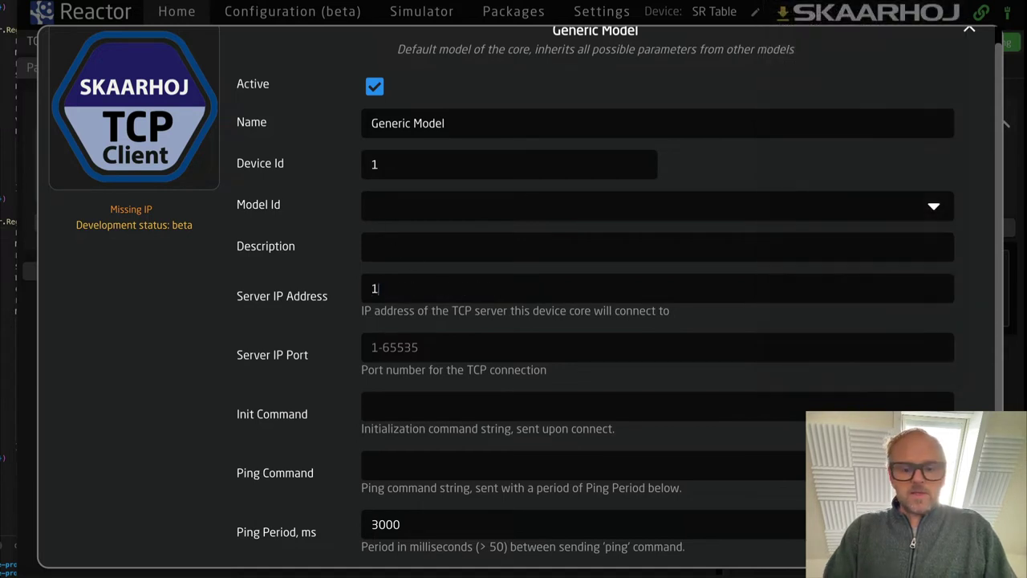
pyautogui.write('92.168.11.196')
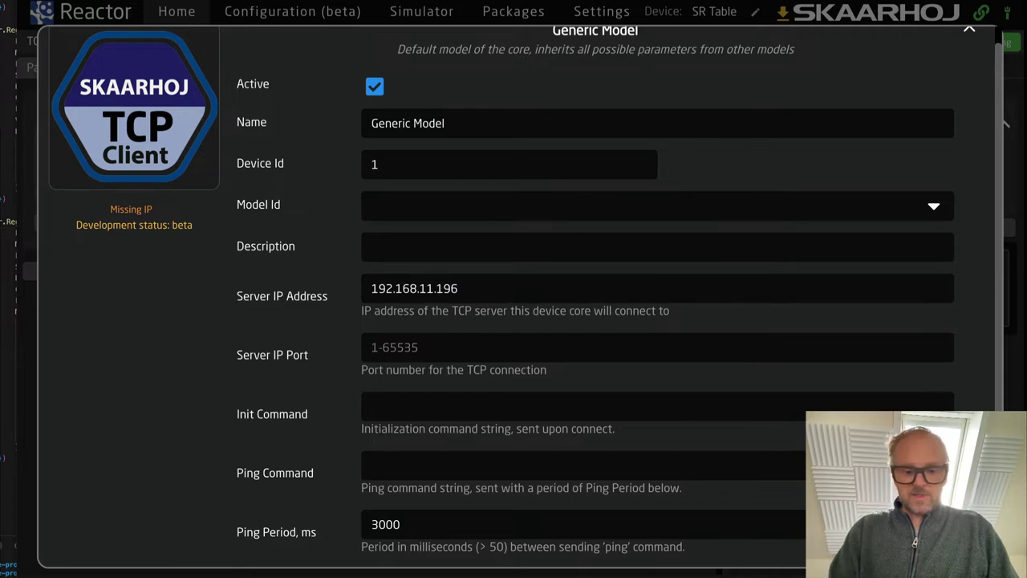
# Set the Server IP Port to 7765 and scroll to the form's Save button.
pyautogui.click(386, 347)
pyautogui.write('7765')
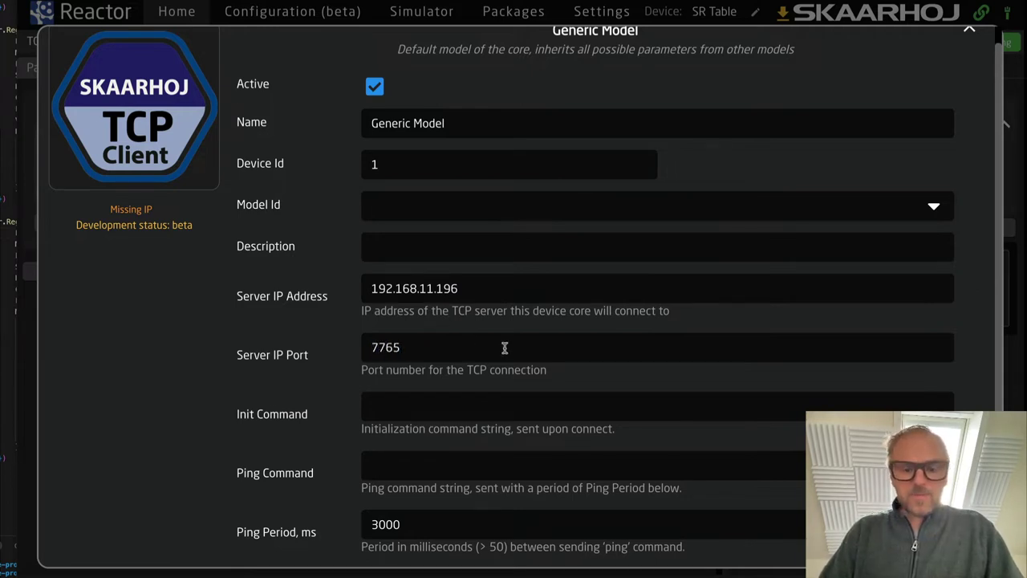
pyautogui.scroll(-2, 504, 347)
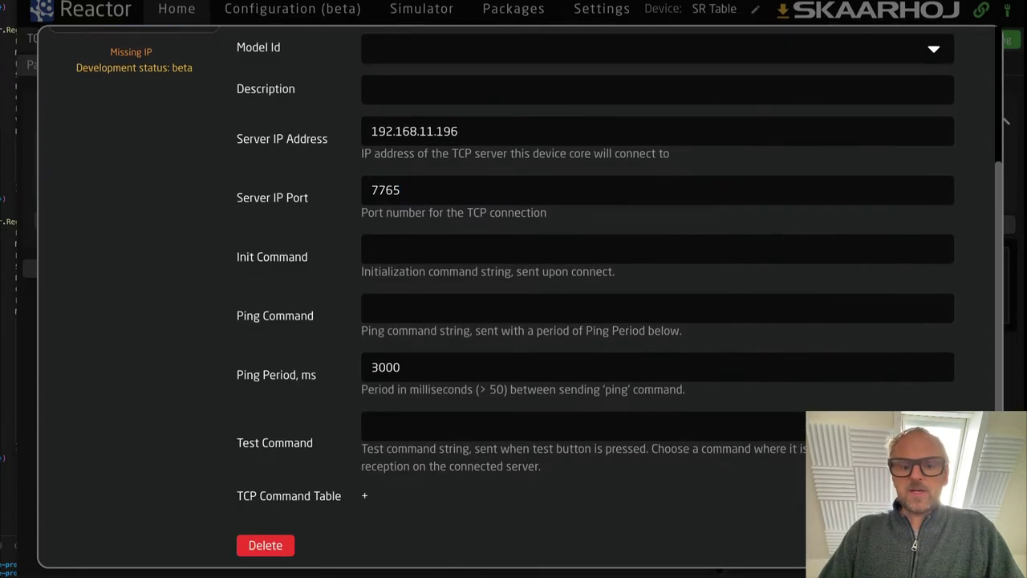
pyautogui.scroll(2, 970, 465)
pyautogui.scroll(-2, 970, 465)
pyautogui.scroll(1, 969, 466)
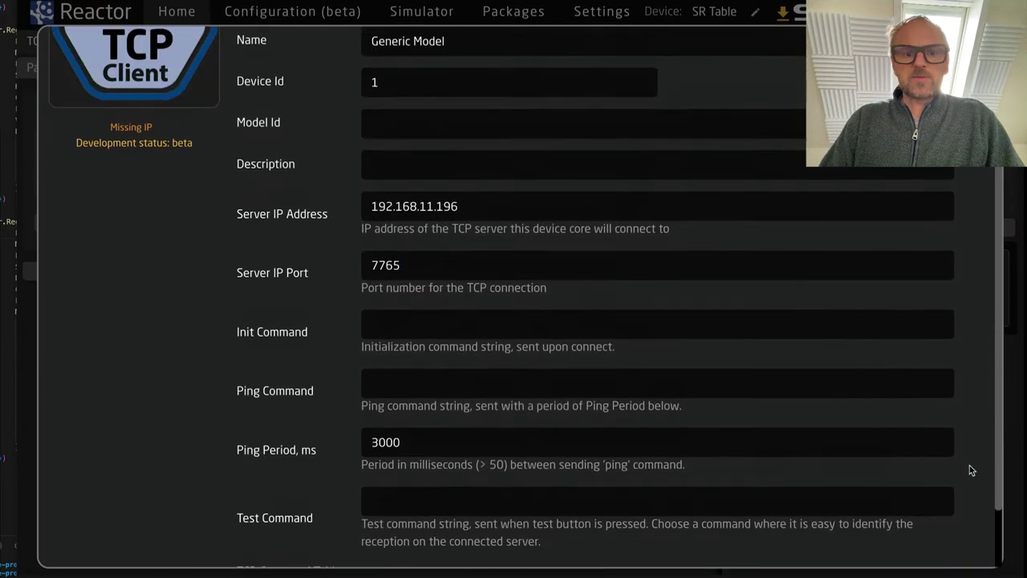
pyautogui.scroll(1, 969, 470)
pyautogui.scroll(-2, 970, 471)
pyautogui.scroll(2, 970, 470)
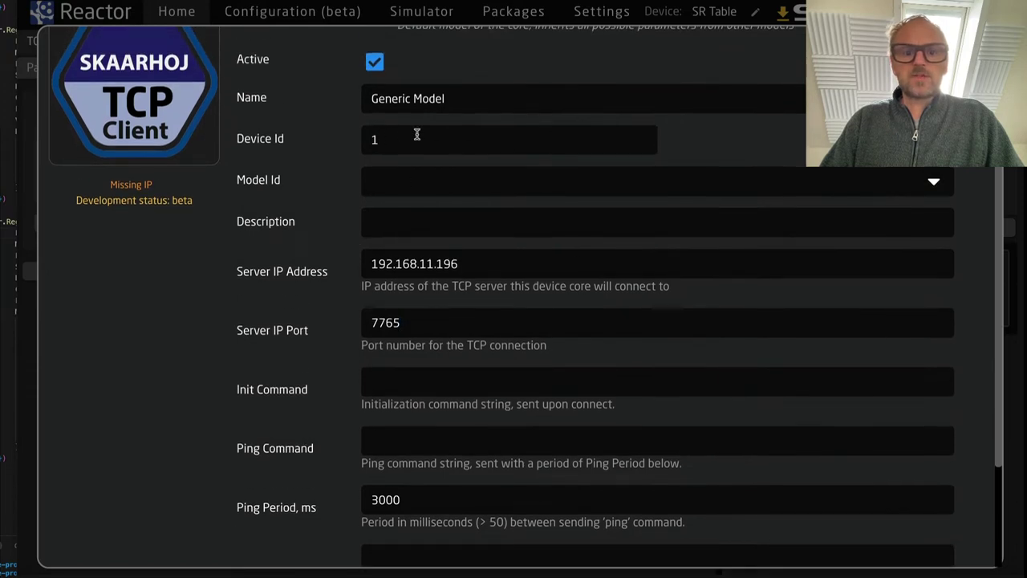
pyautogui.scroll(-2, 955, 514)
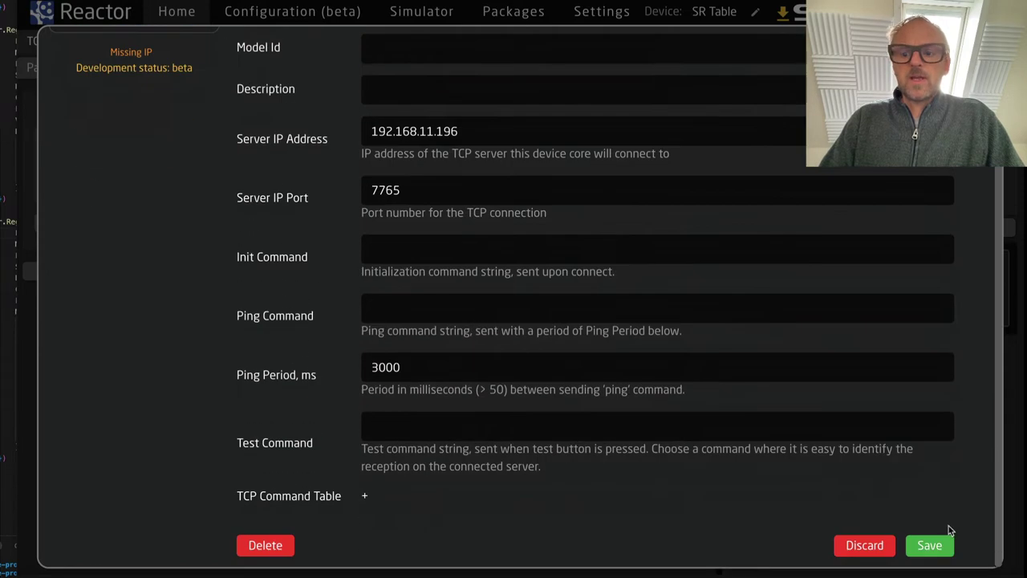
# Save the Generic Model device at 192.168.11.196 and switch to the code editor.
pyautogui.click(937, 546)
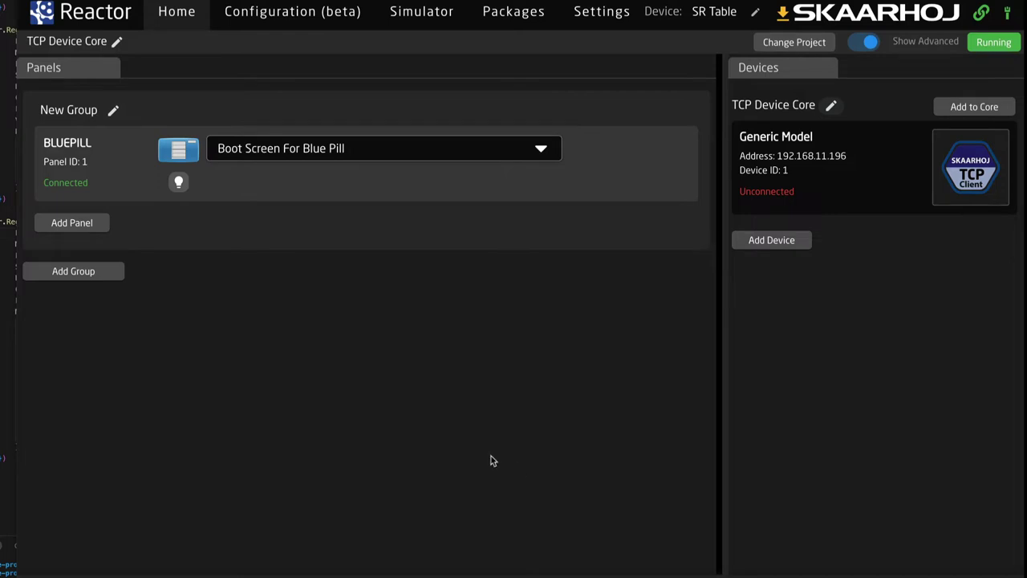
pyautogui.press('super+Tab')
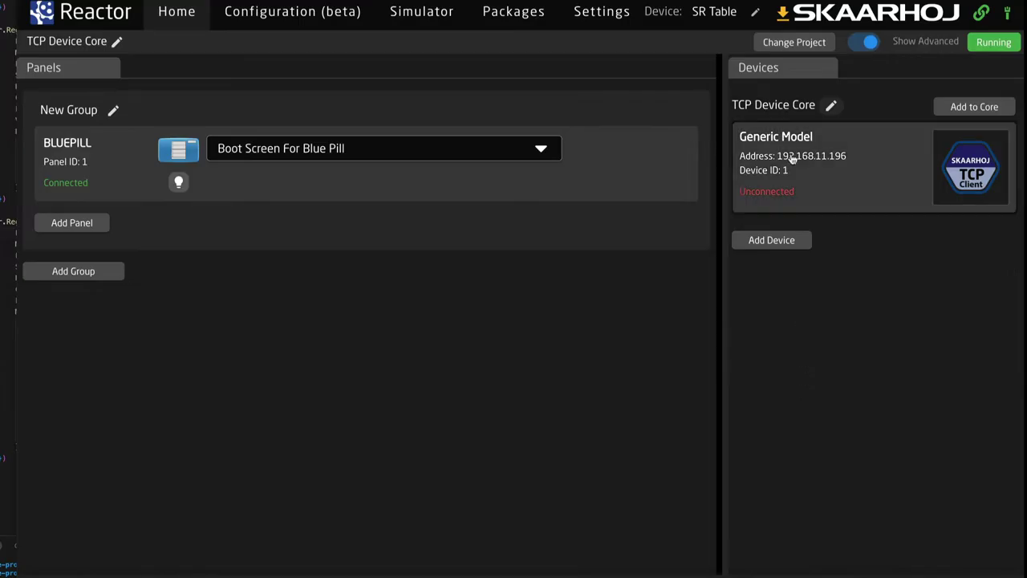
# Give the Generic Model init Hello!, ping 'Here I am again!' every 2000 ms, and test Test!
pyautogui.click(778, 138)
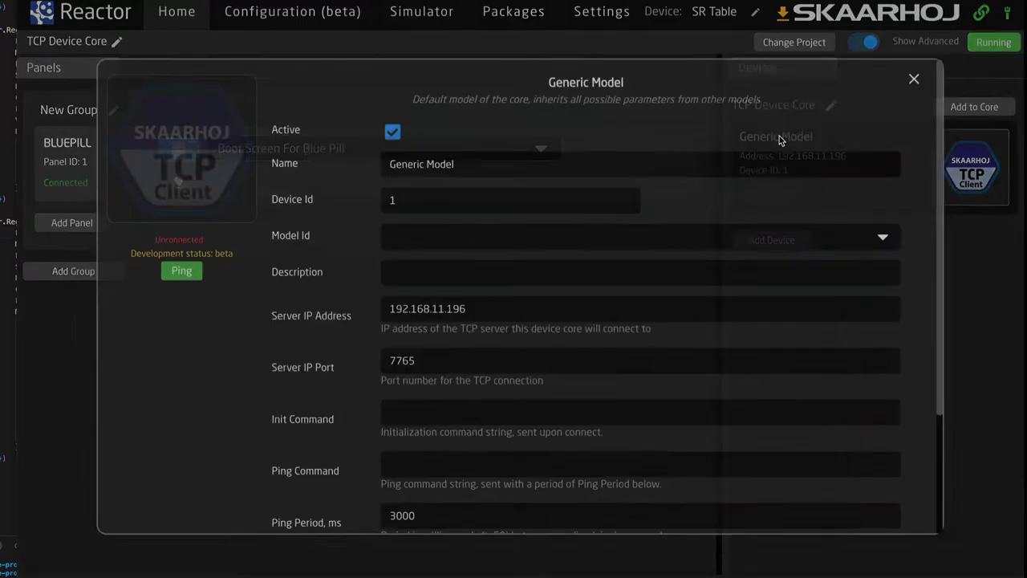
pyautogui.scroll(-3, 288, 404)
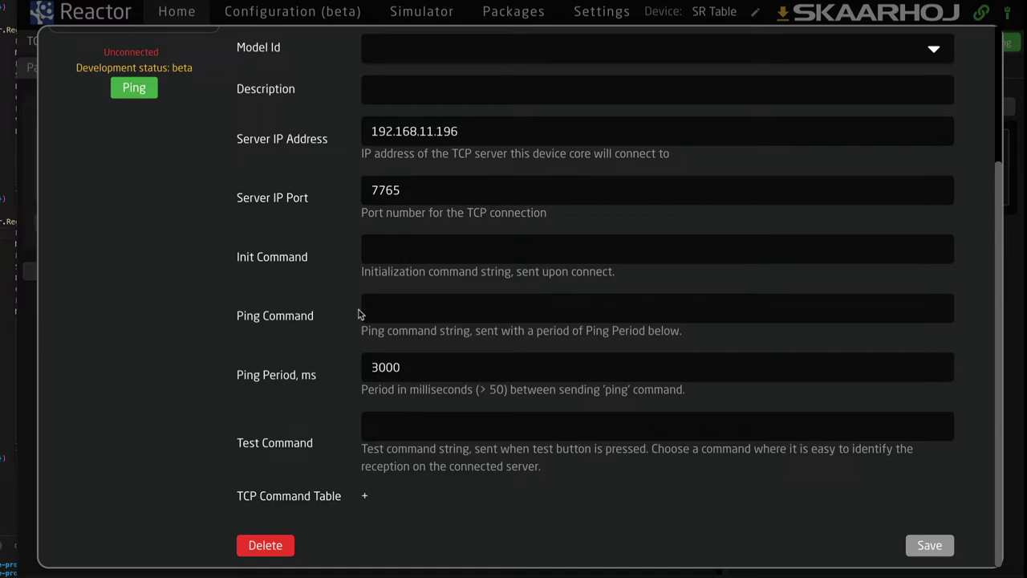
pyautogui.click(410, 250)
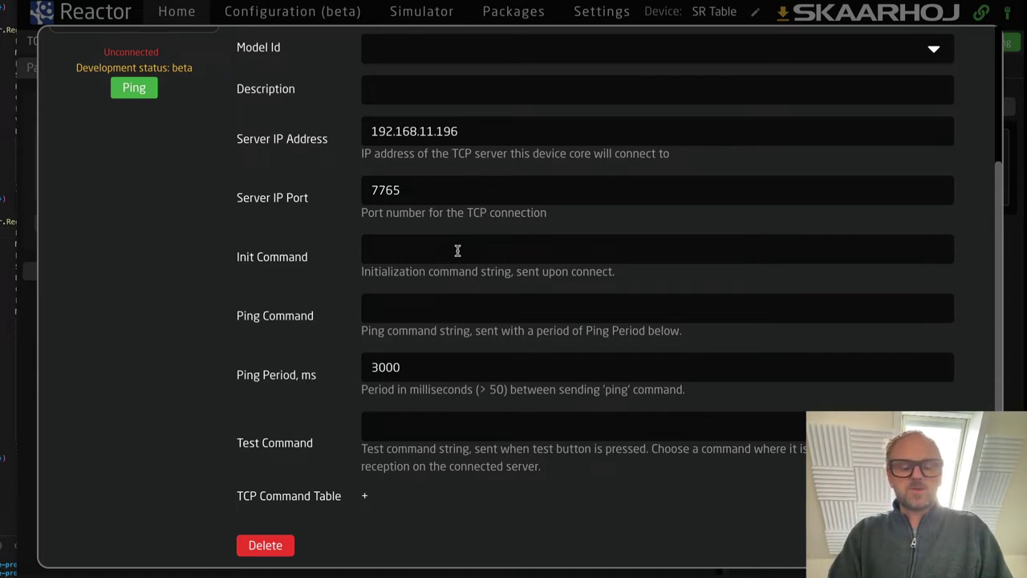
pyautogui.write('Hello!')
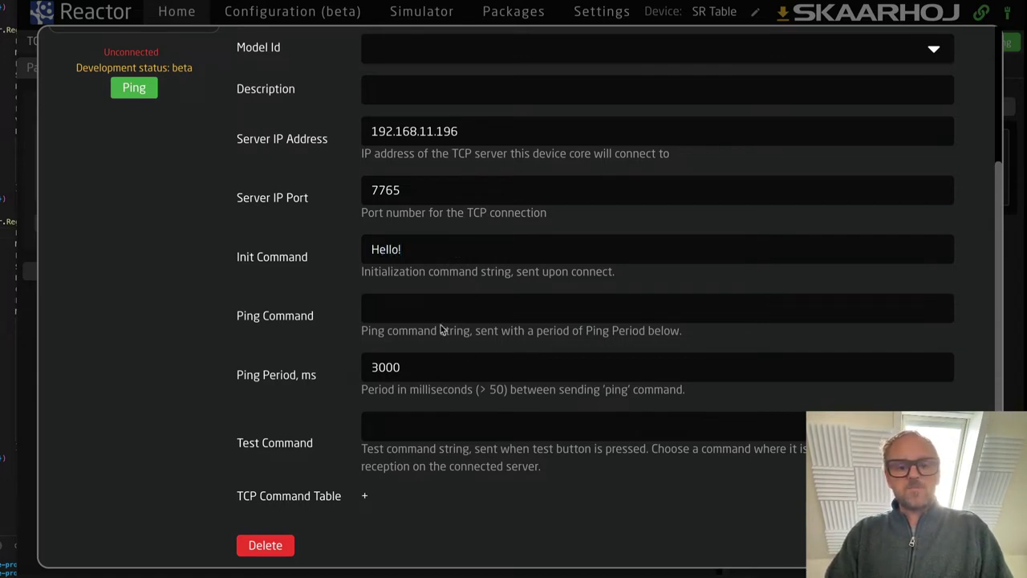
pyautogui.click(433, 301)
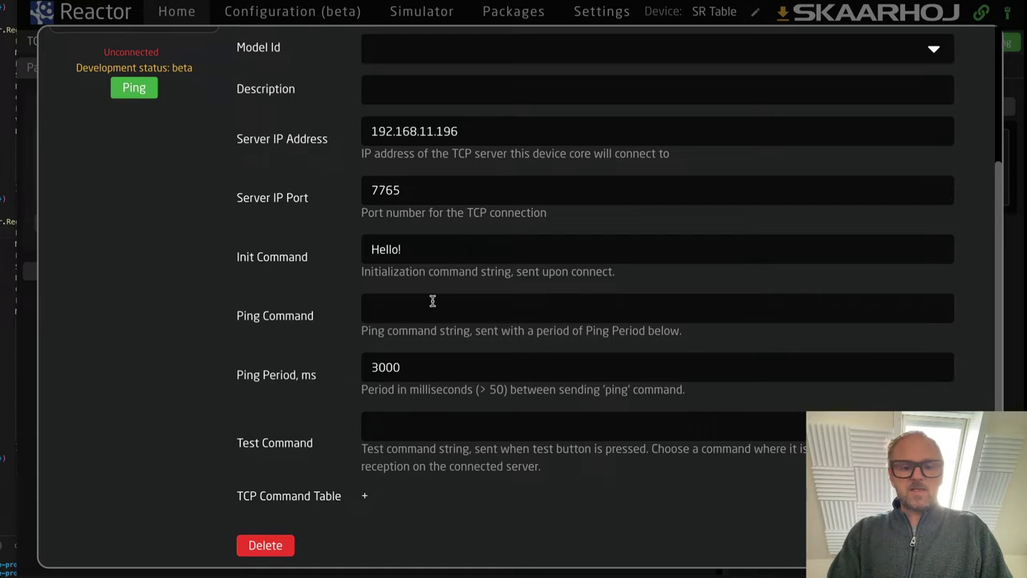
pyautogui.write('Here ')
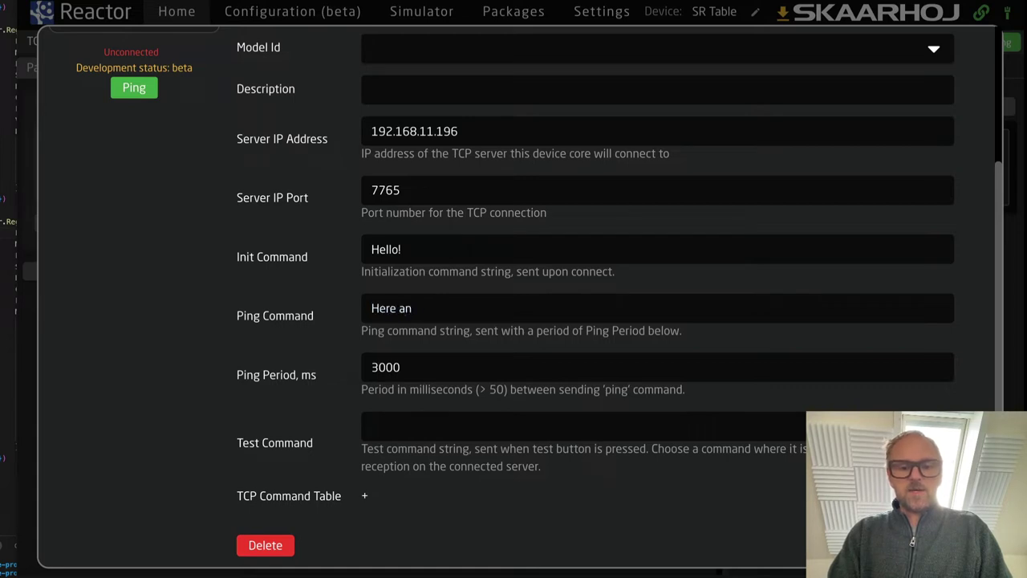
pyautogui.write('I am again!')
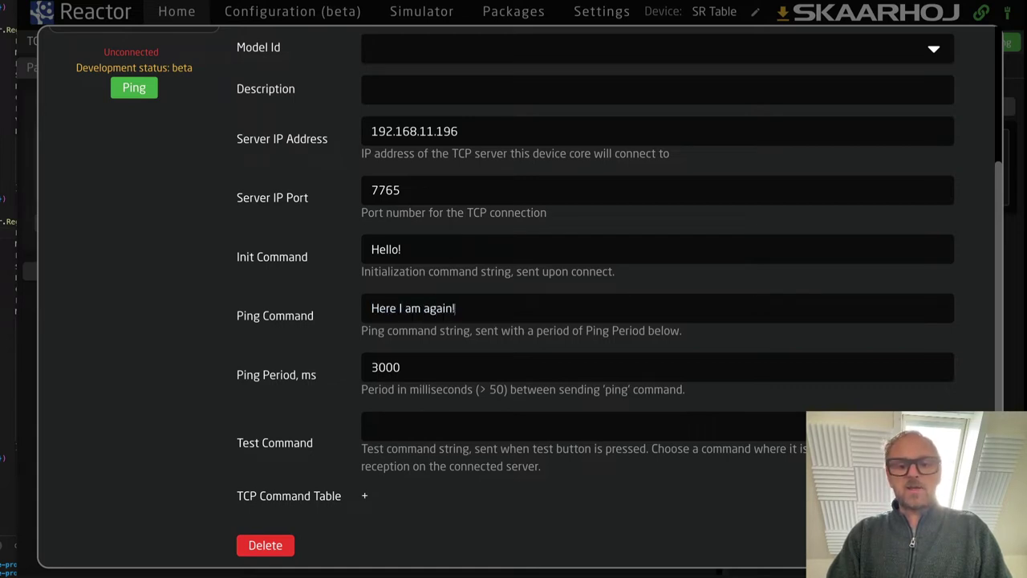
pyautogui.doubleClick(403, 368)
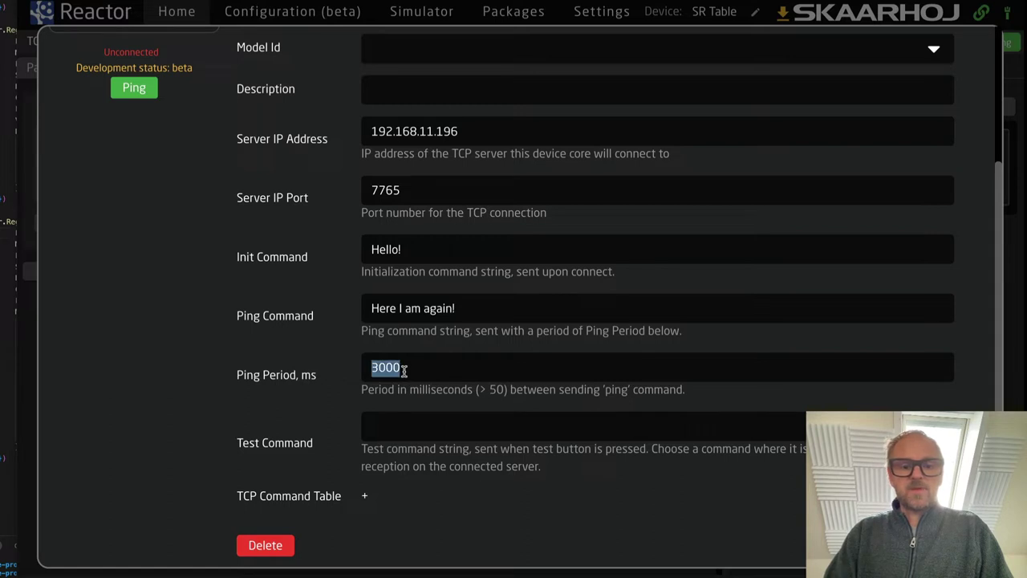
pyautogui.write('20')
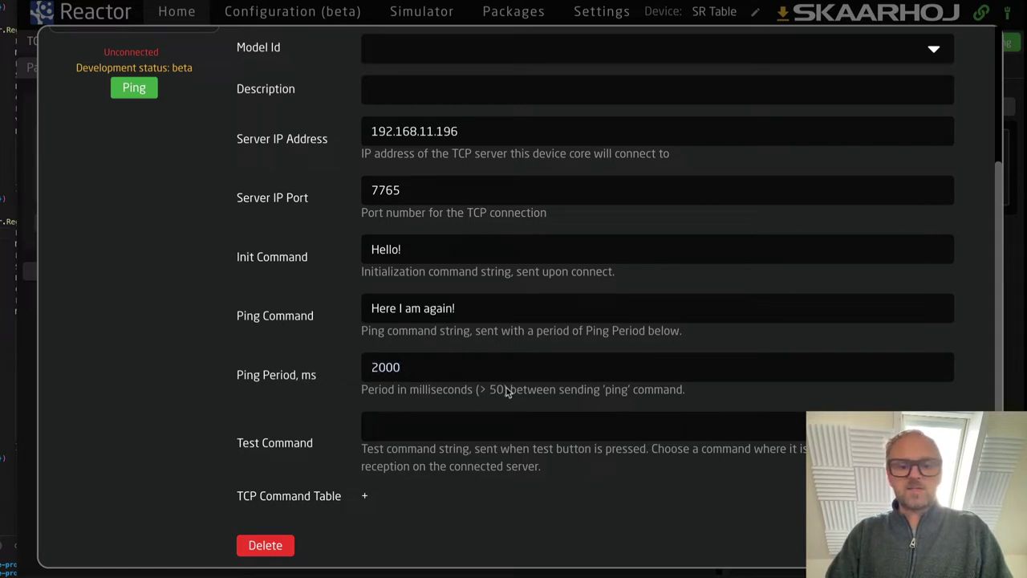
pyautogui.click(408, 427)
pyautogui.write('Test!')
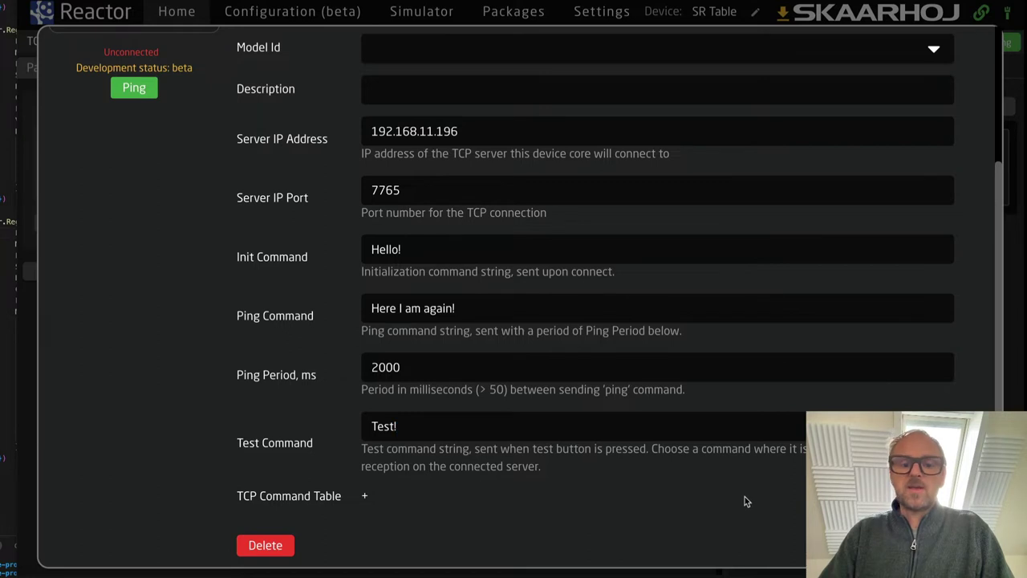
pyautogui.press('Escape')
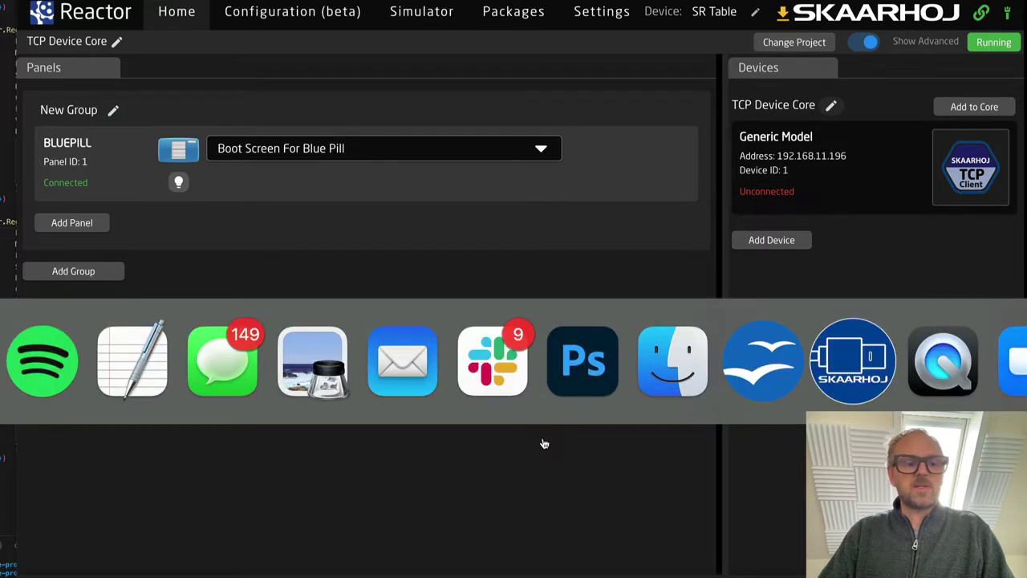
# Run ./ipserver in Terminal to display its usage help.
pyautogui.press('super+Tab')
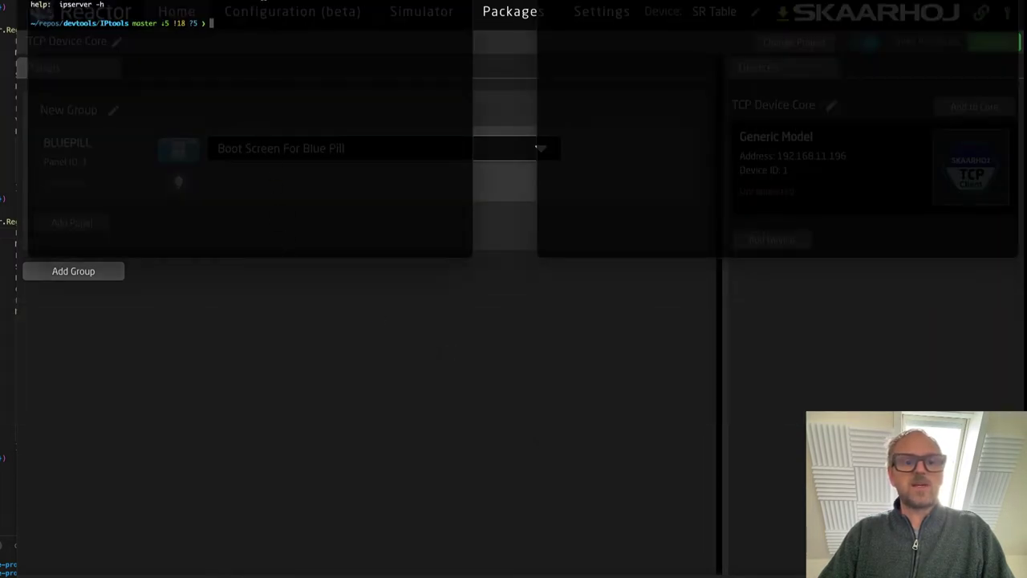
pyautogui.moveTo(261, 0)
pyautogui.mouseDown()
pyautogui.moveTo(271, 10)
pyautogui.moveTo(271, 238)
pyautogui.moveTo(252, 16)
pyautogui.moveTo(271, 14)
pyautogui.mouseUp()
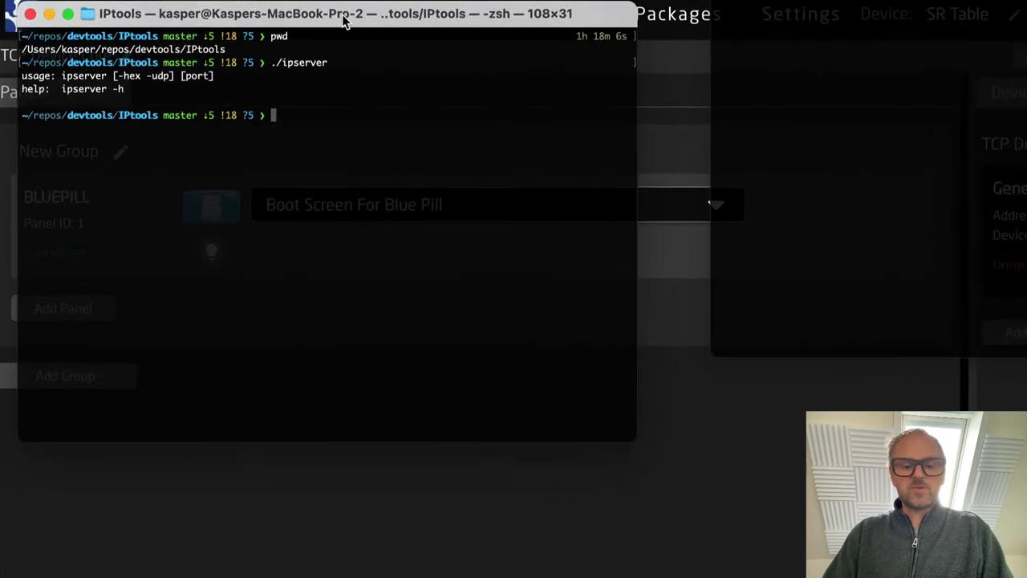
pyautogui.press('Up')
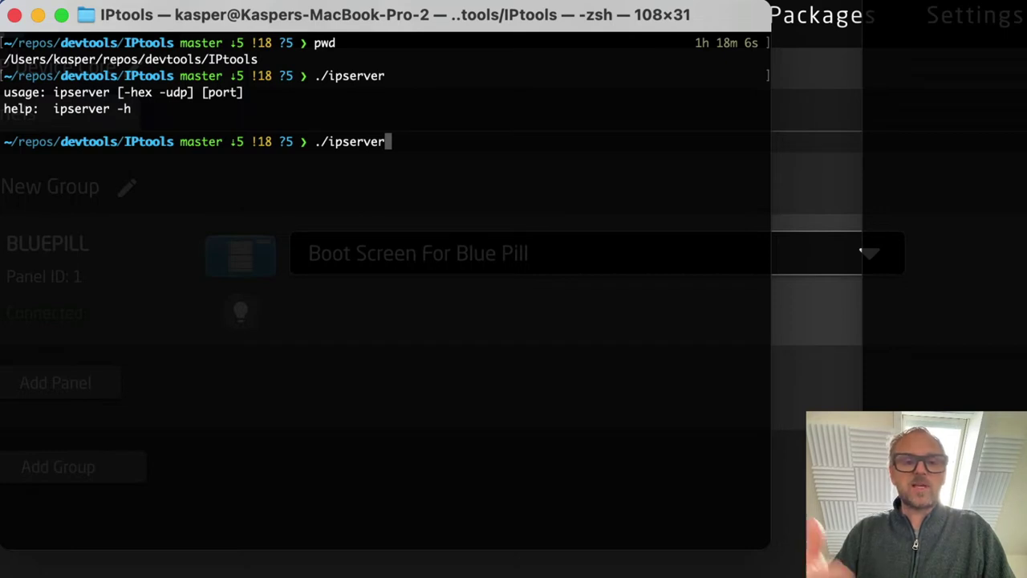
pyautogui.press('Return')
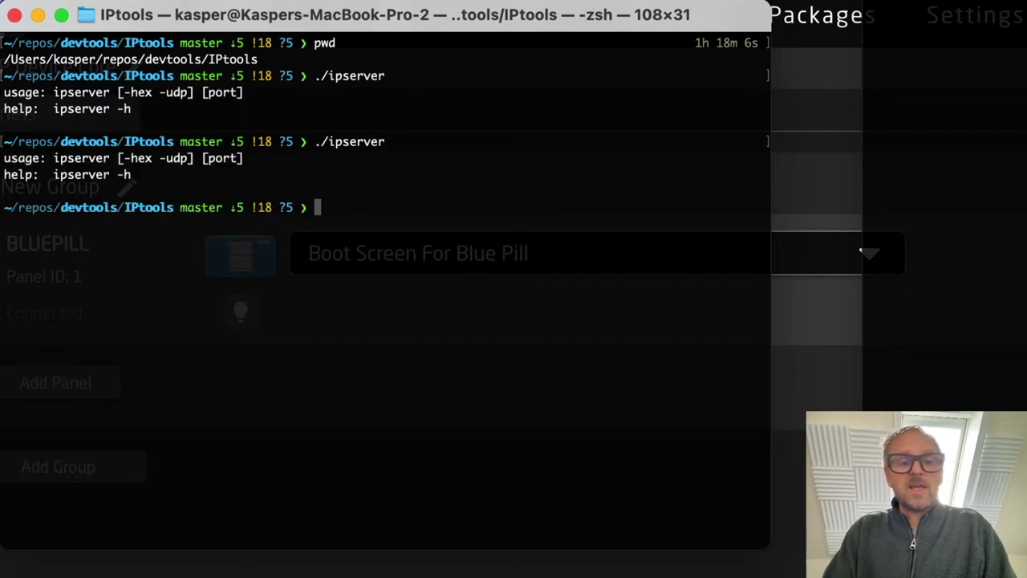
# Recall the command and add port 7765 at the prompt without running it.
pyautogui.press('Up')
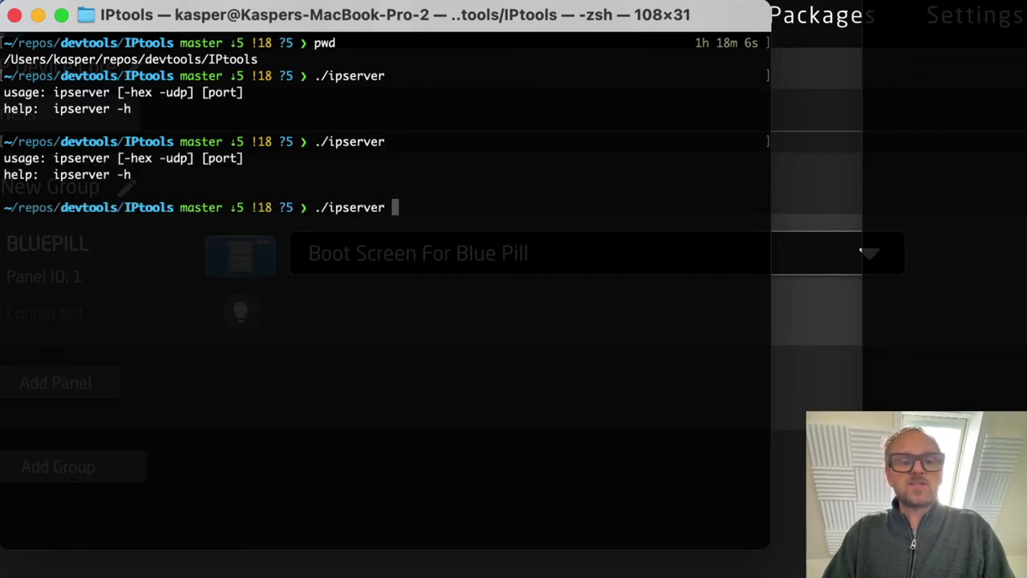
pyautogui.write('7765')
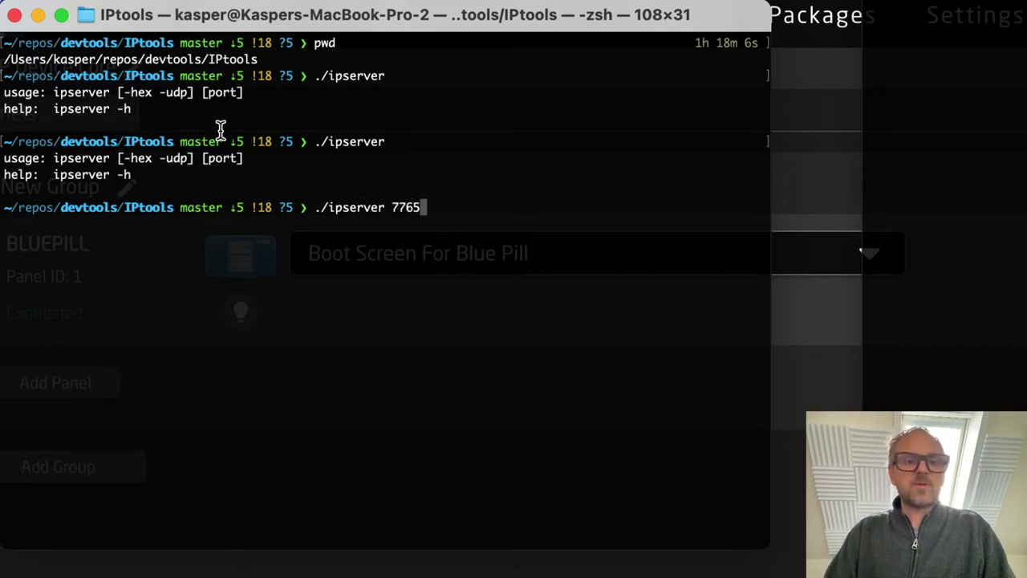
pyautogui.moveTo(202, 158); pyautogui.dragTo(257, 158)
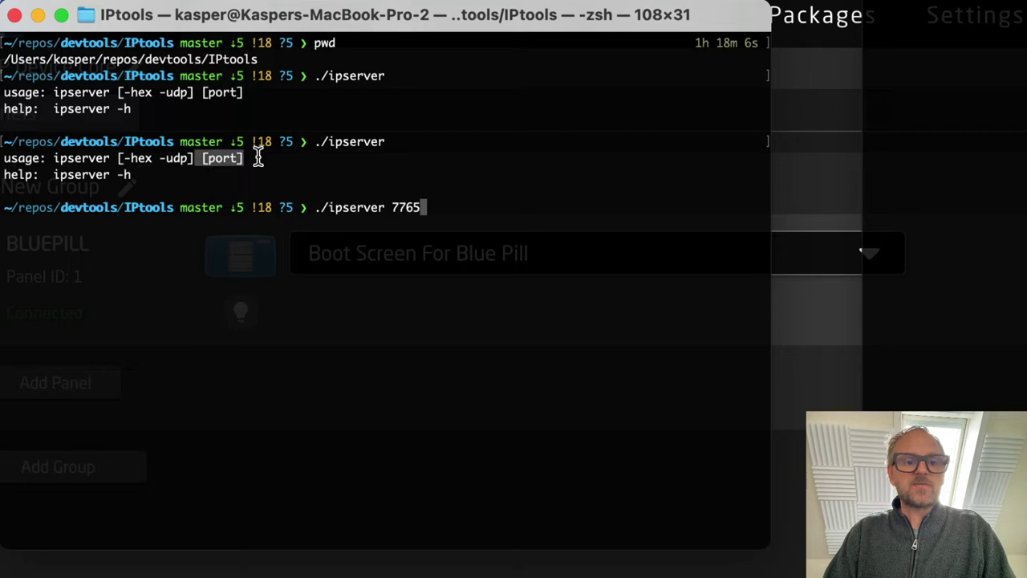
pyautogui.click(442, 212)
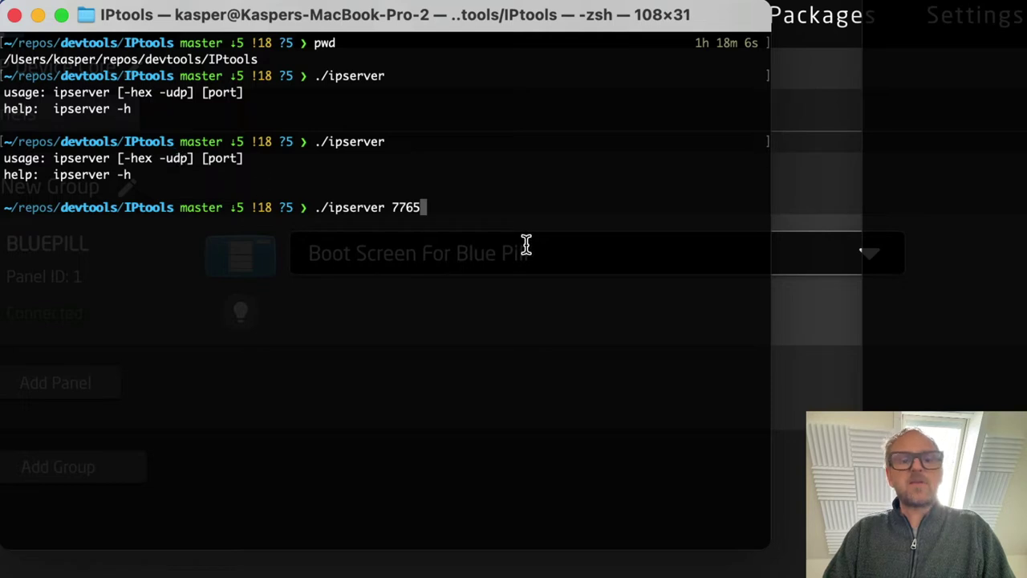
# Run ./ipserver 7765 and check the received Hello! and 'Here I am again!' messages.
pyautogui.press('Return')
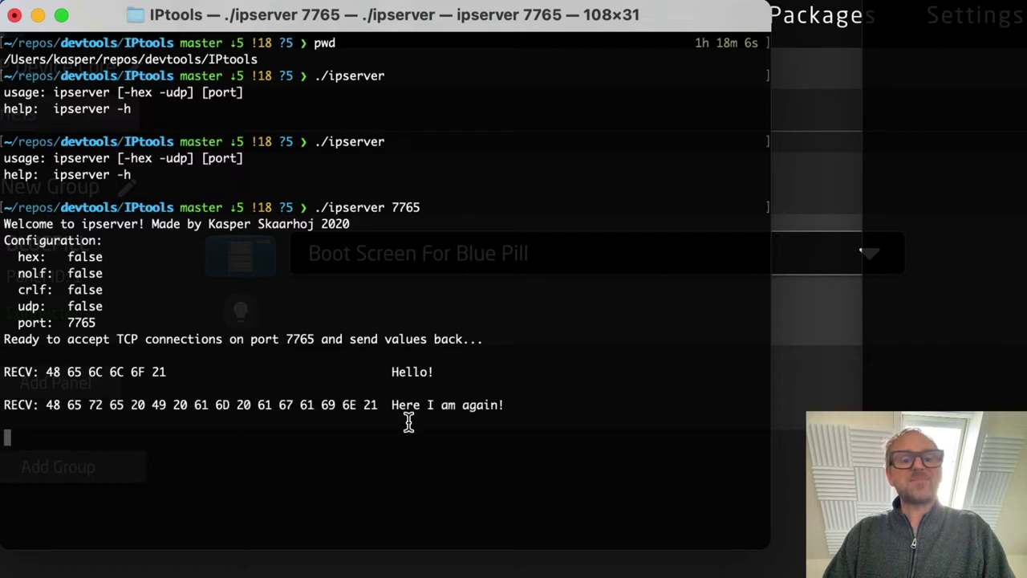
pyautogui.doubleClick(410, 371)
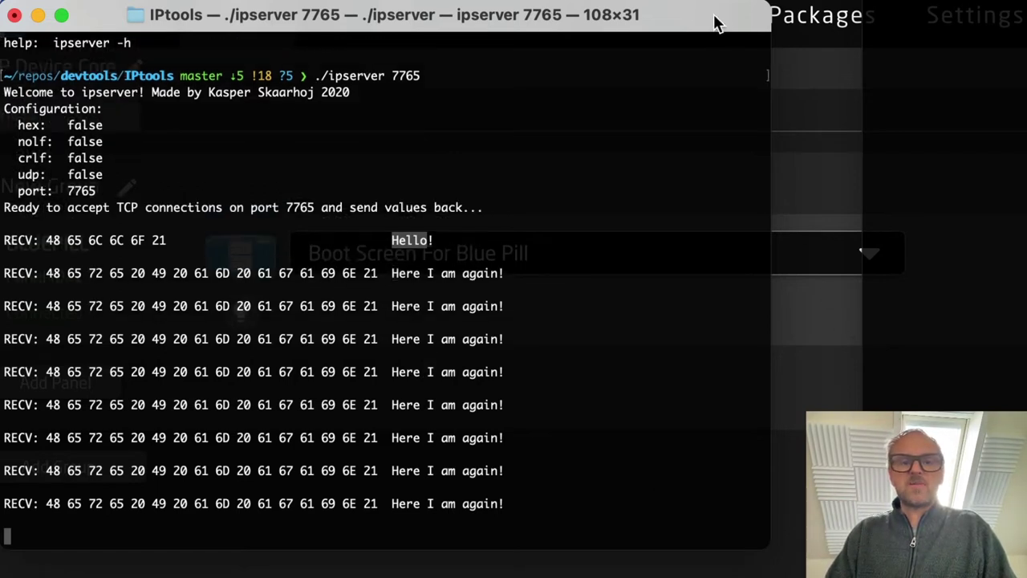
pyautogui.moveTo(716, 23); pyautogui.dragTo(653, 471)
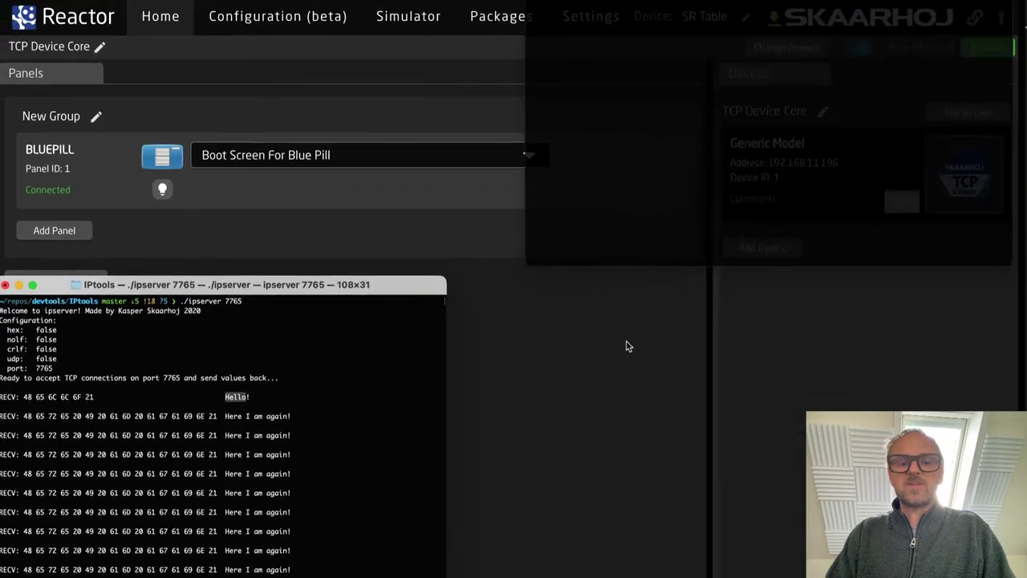
# Arrange the Terminal window at the upper left with Reactor in front.
pyautogui.click(819, 271)
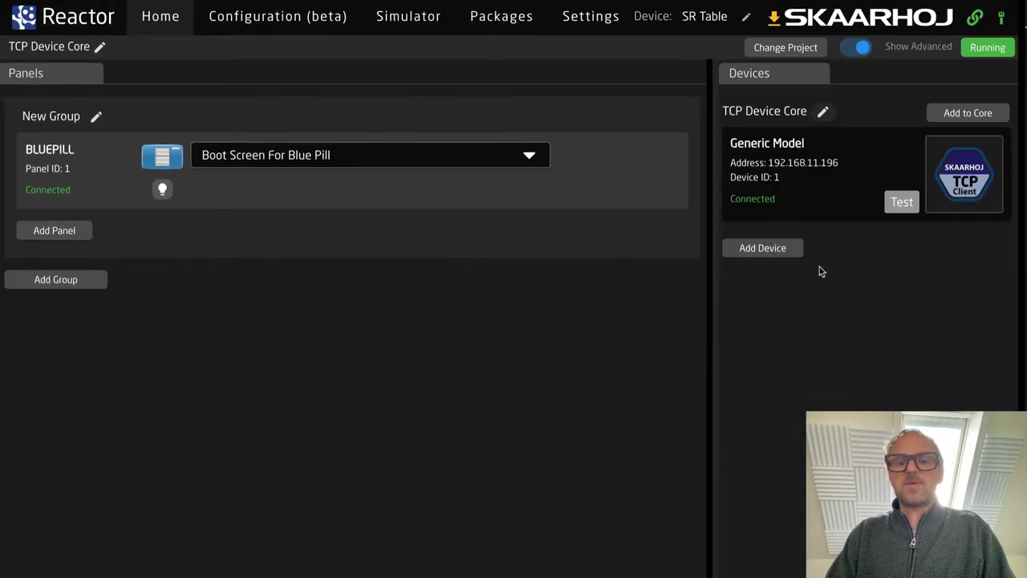
pyautogui.click(902, 205)
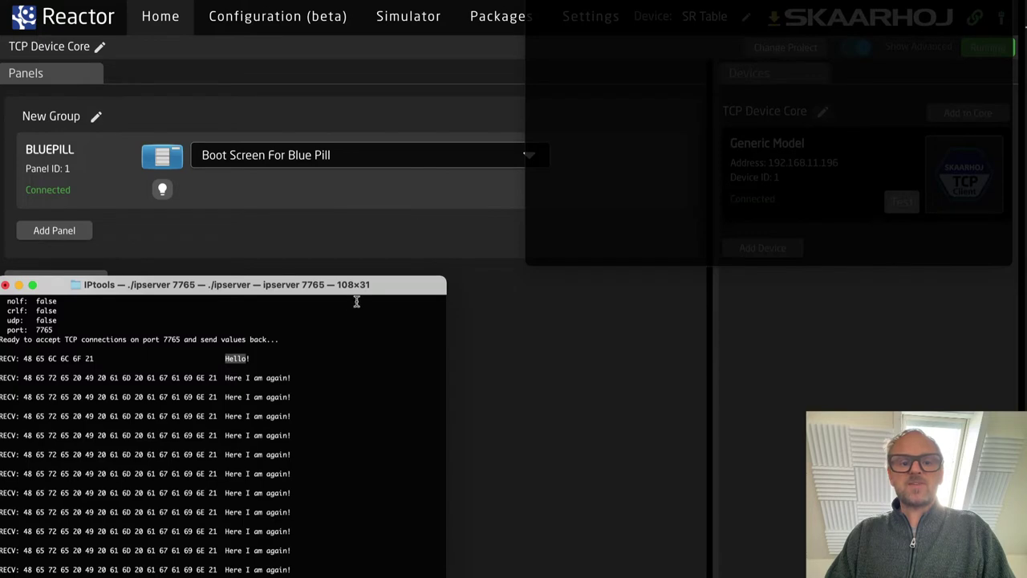
pyautogui.moveTo(373, 290); pyautogui.dragTo(64, 152)
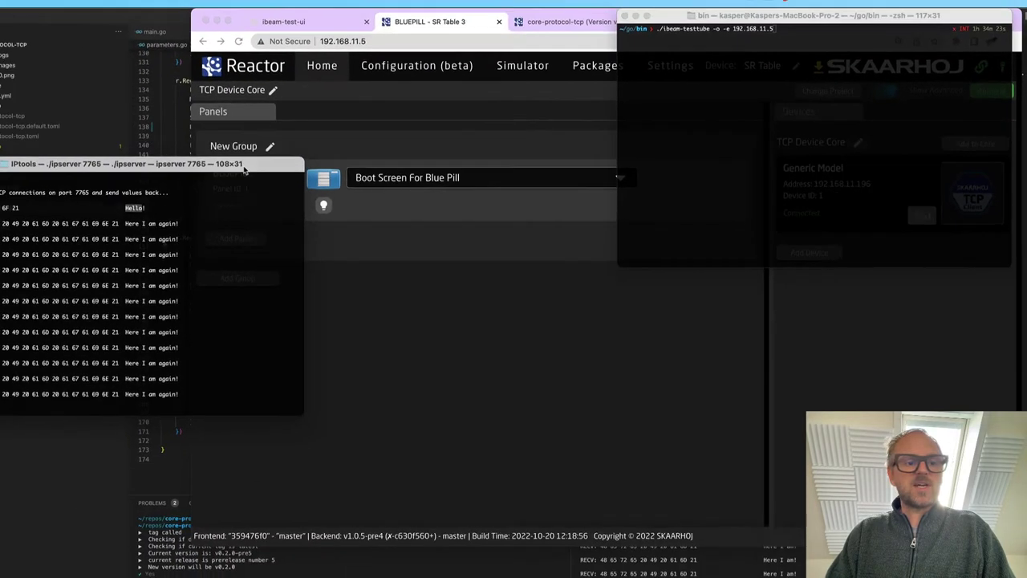
pyautogui.click(618, 408)
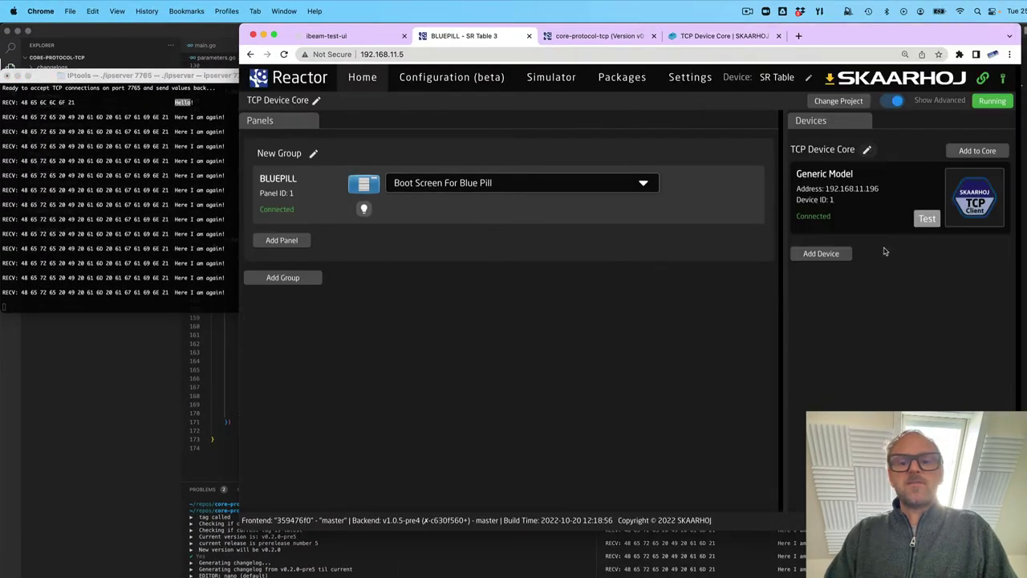
# Send the Generic Model's Test! command to the server and reopen its settings.
pyautogui.click(927, 218)
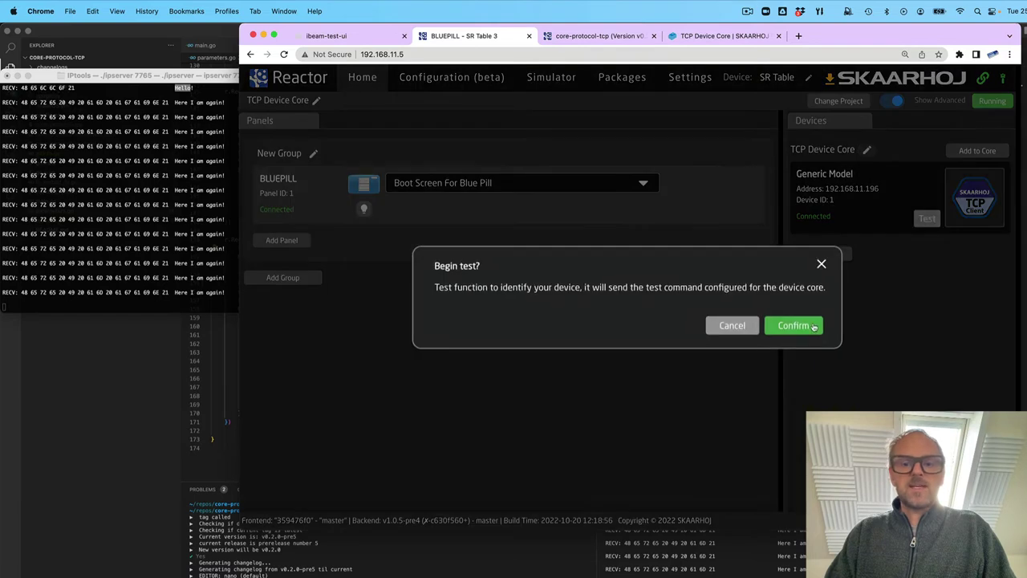
pyautogui.click(805, 328)
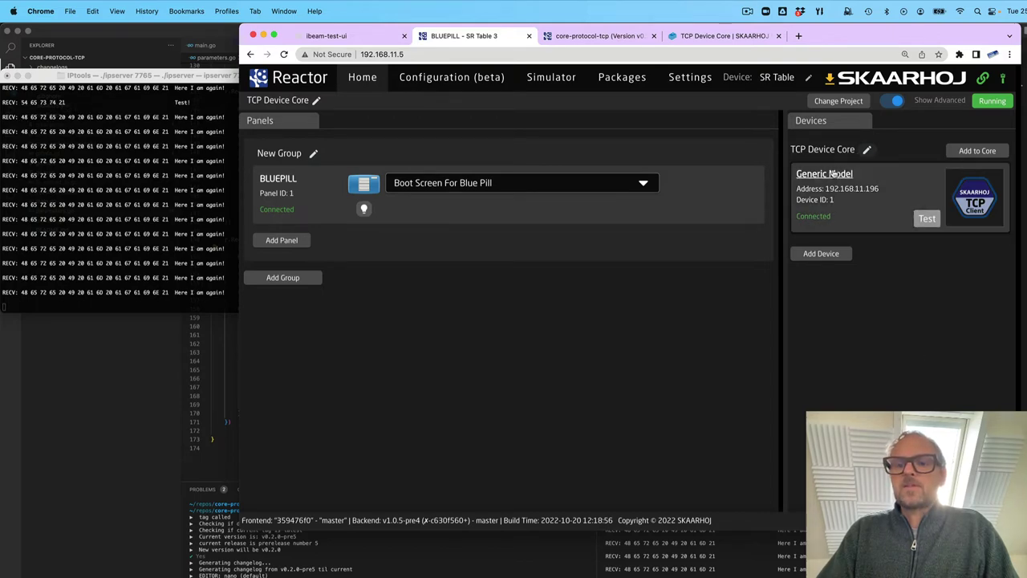
pyautogui.click(834, 173)
pyautogui.scroll(-3, 709, 389)
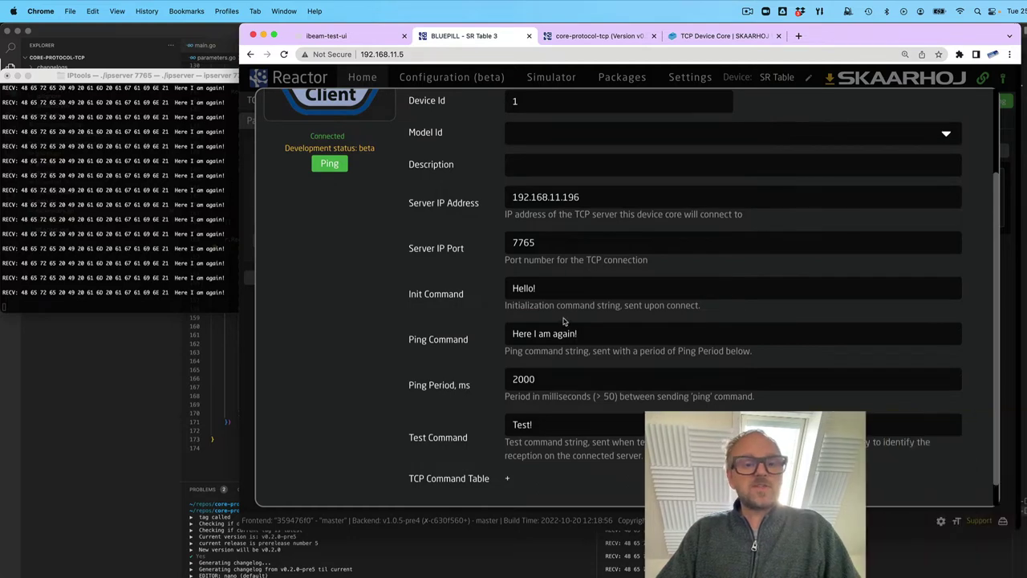
# Scroll the TCP Device Core wiki article to Commands and highlight the \n and \r sequences.
pyautogui.click(713, 37)
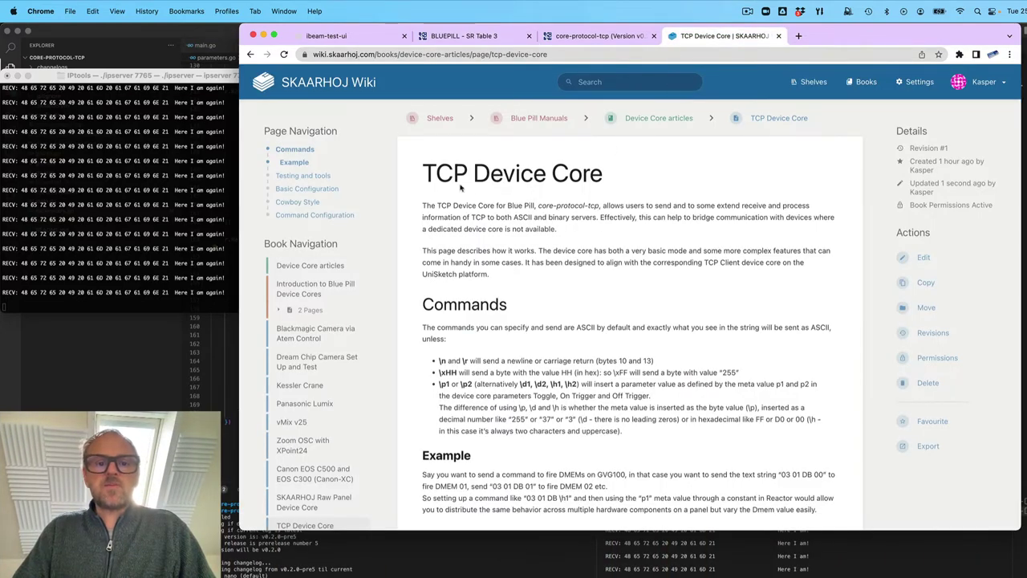
pyautogui.scroll(-3, 503, 233)
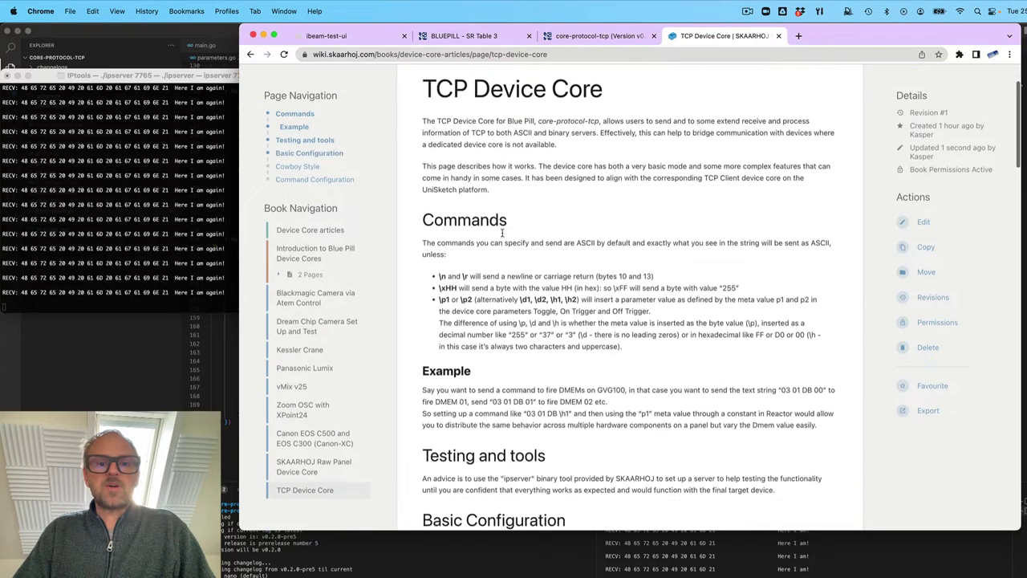
pyautogui.scroll(-1, 522, 358)
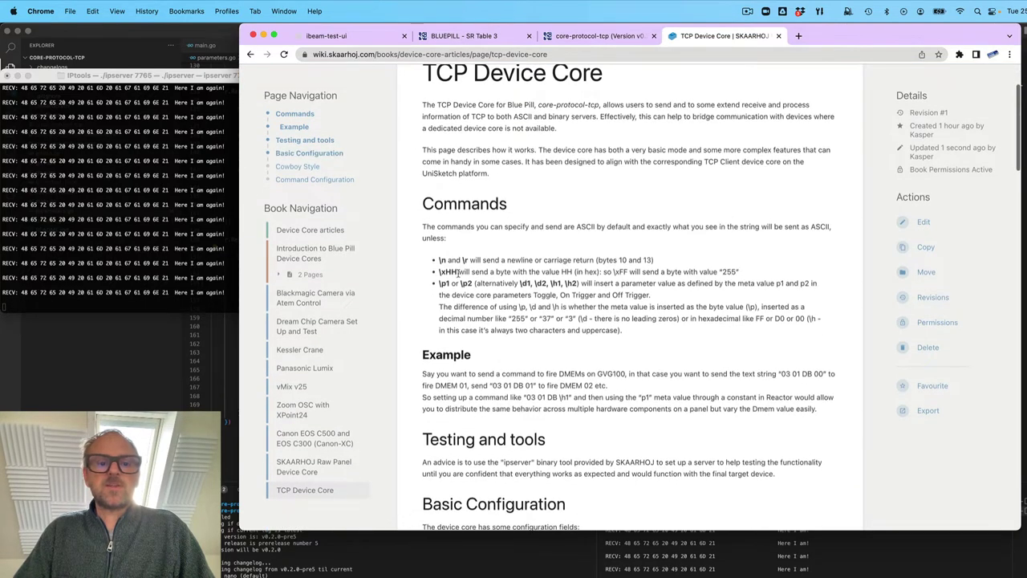
pyautogui.moveTo(439, 262); pyautogui.dragTo(477, 260)
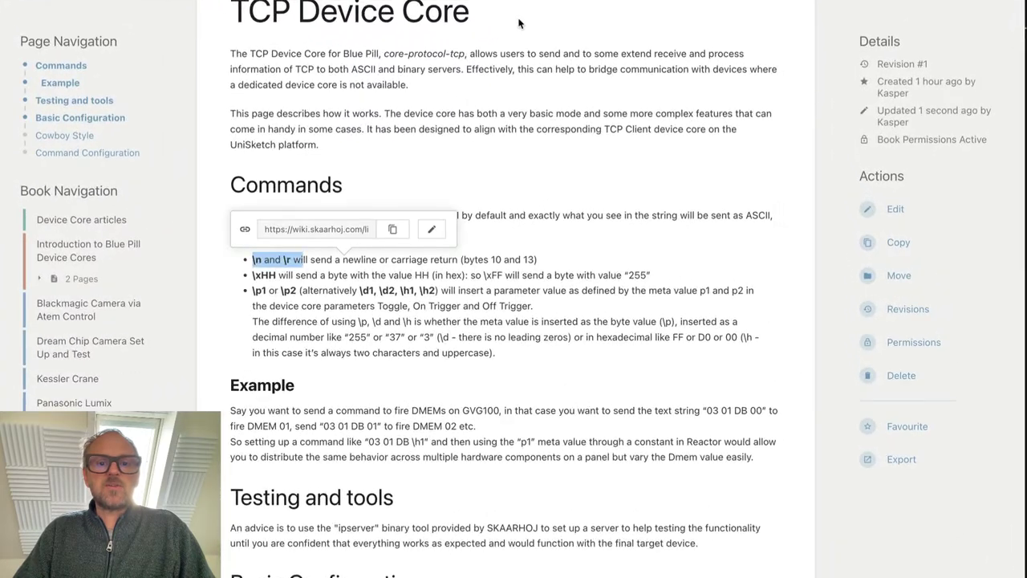
pyautogui.click(518, 23)
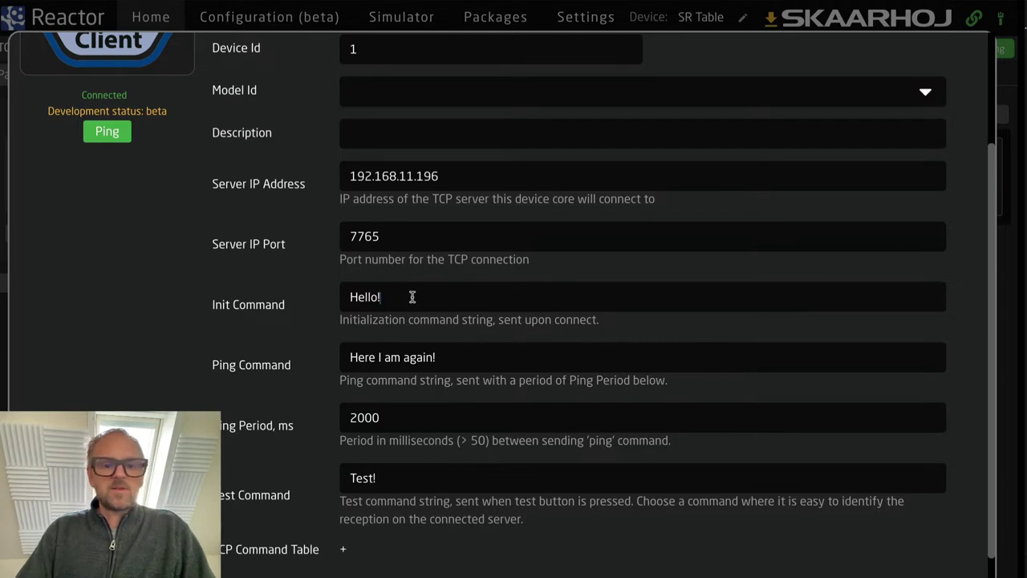
# Replace the Ping Command text with Period\n\r.
pyautogui.moveTo(450, 355); pyautogui.dragTo(278, 354)
pyautogui.write('Period')
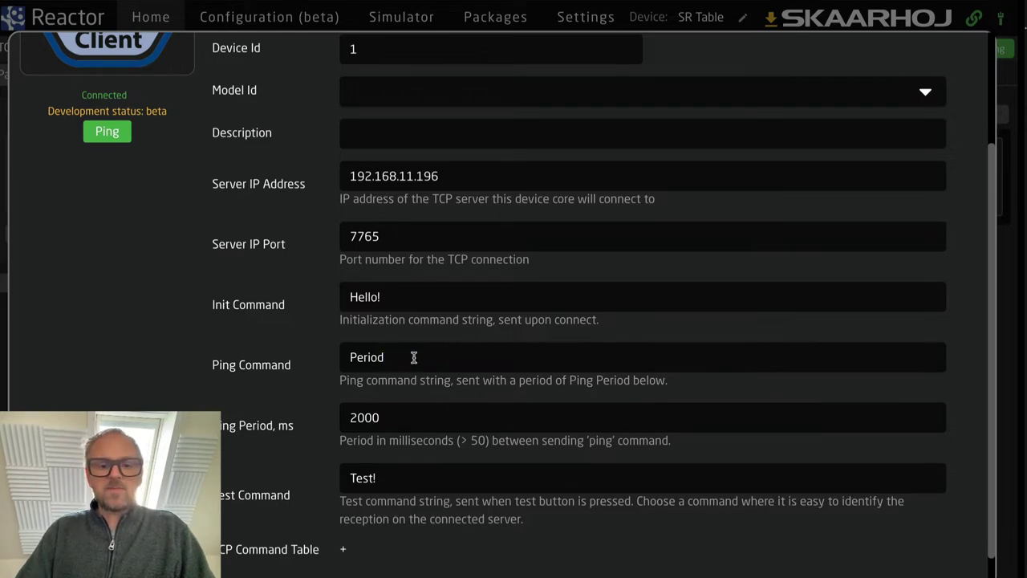
pyautogui.write('\\n\\r')
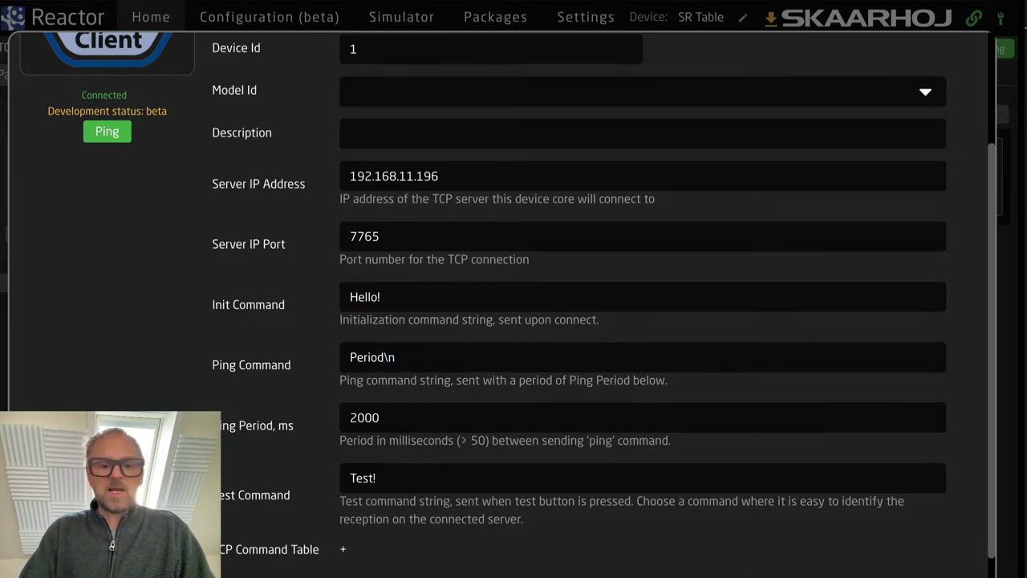